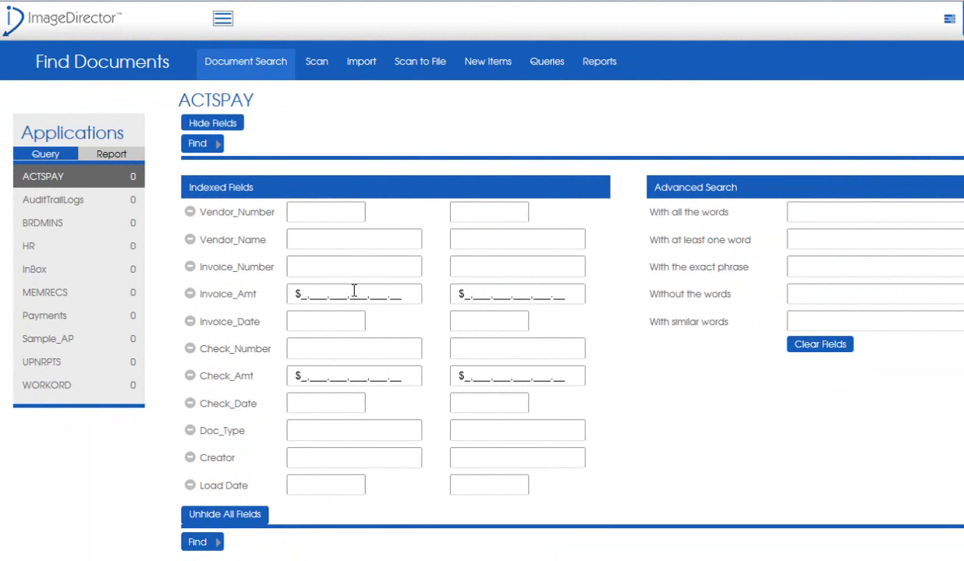
# - Search ACTSPAY documents whose Load Date falls in last month and review the results
pyautogui.click(353, 294)
pyautogui.click(327, 487)
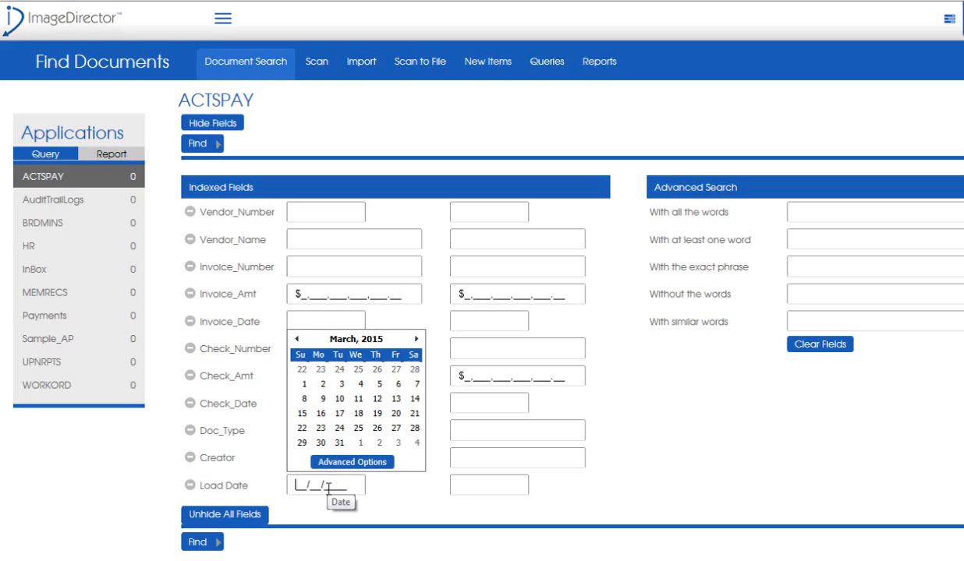
pyautogui.click(334, 463)
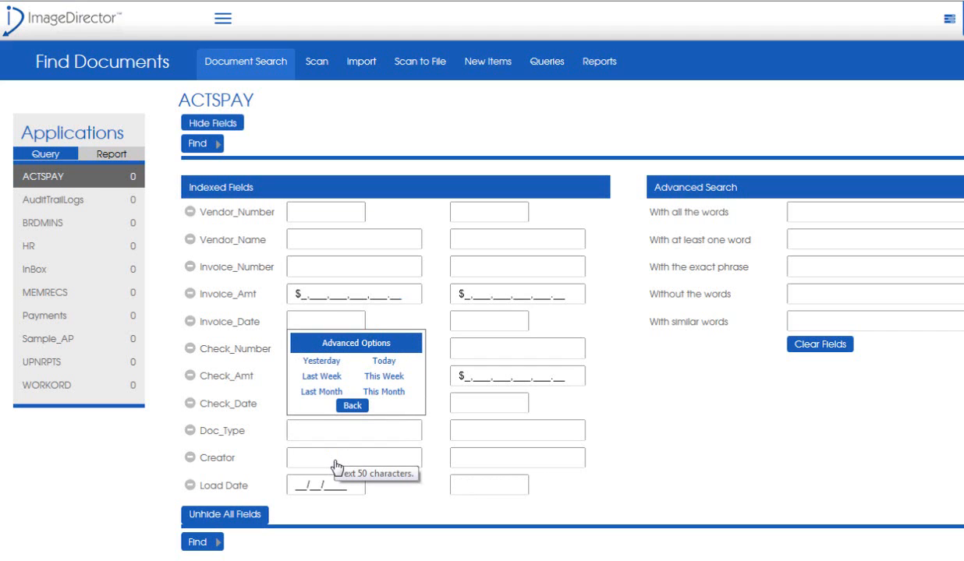
pyautogui.click(320, 395)
pyautogui.click(320, 392)
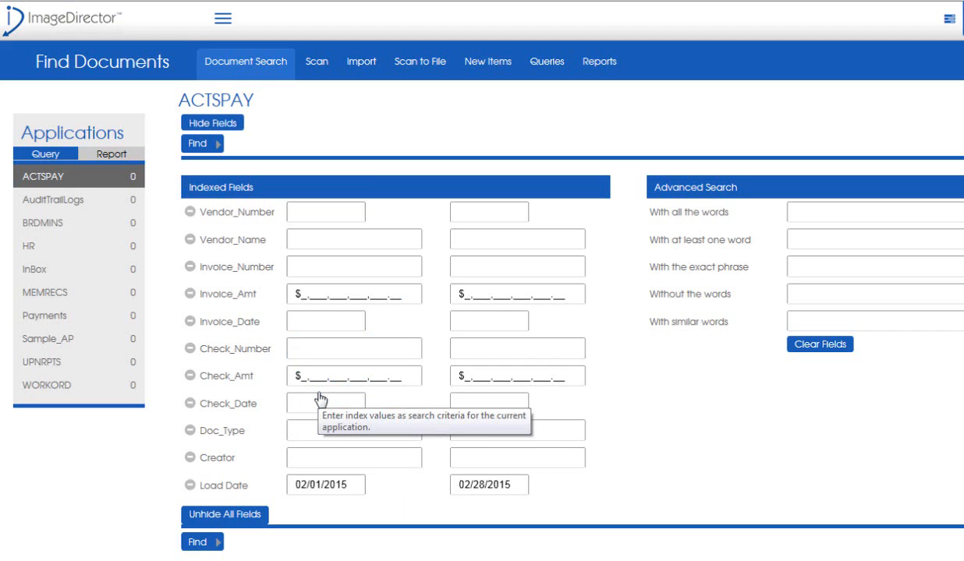
pyautogui.click(201, 543)
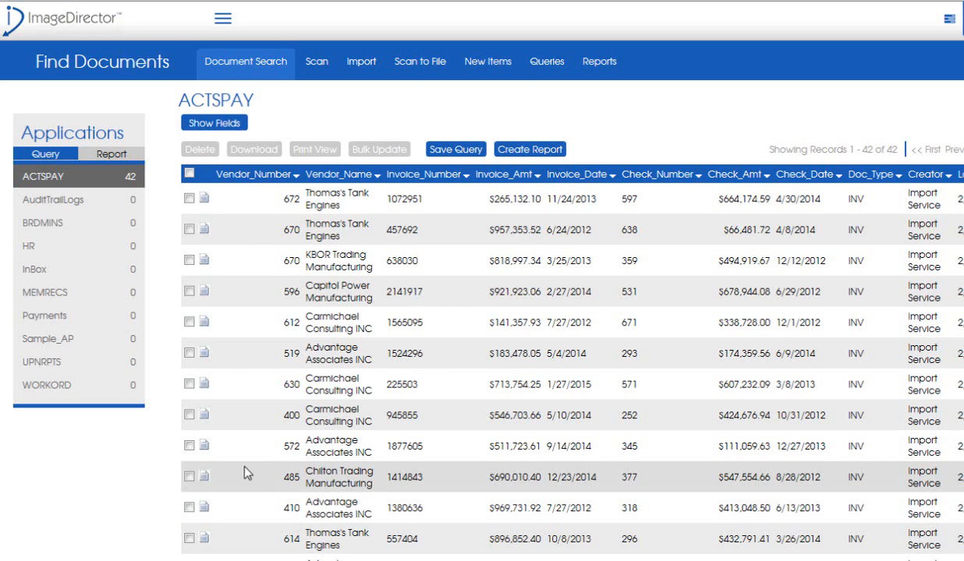
pyautogui.scroll(-5, 495, 219)
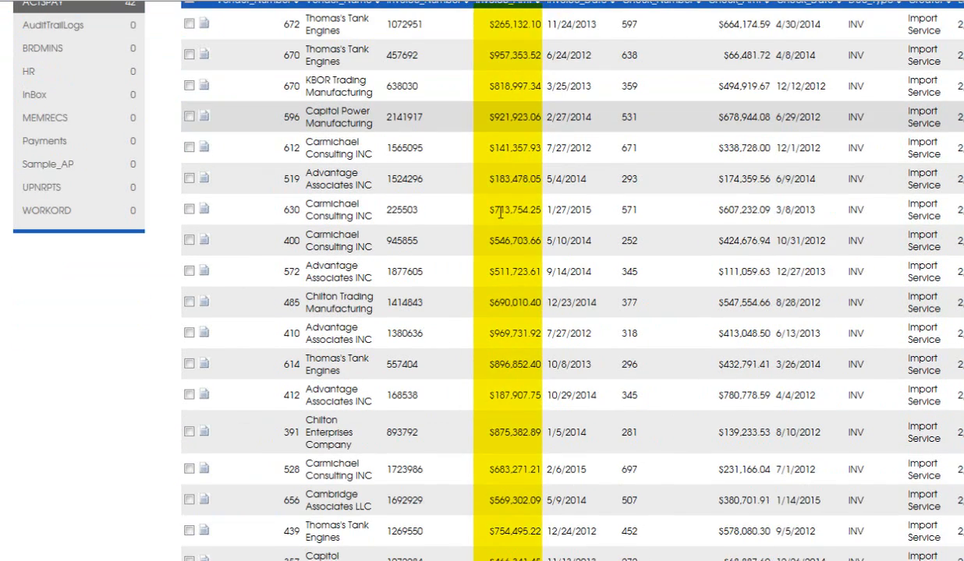
pyautogui.scroll(-3, 503, 219)
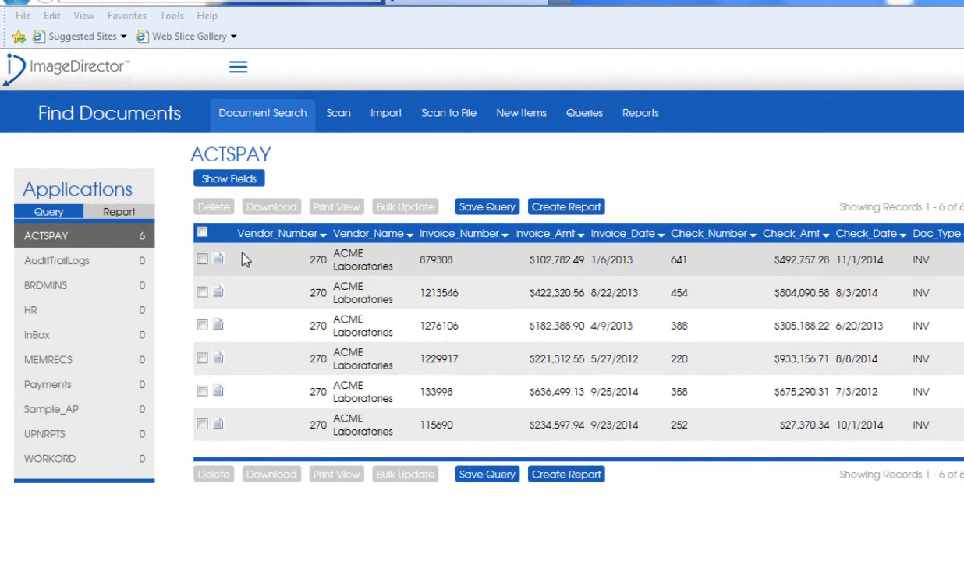
# - Select the first two ACME Laboratories records and bulk update their vendor name to ACME Corporation
pyautogui.click(202, 259)
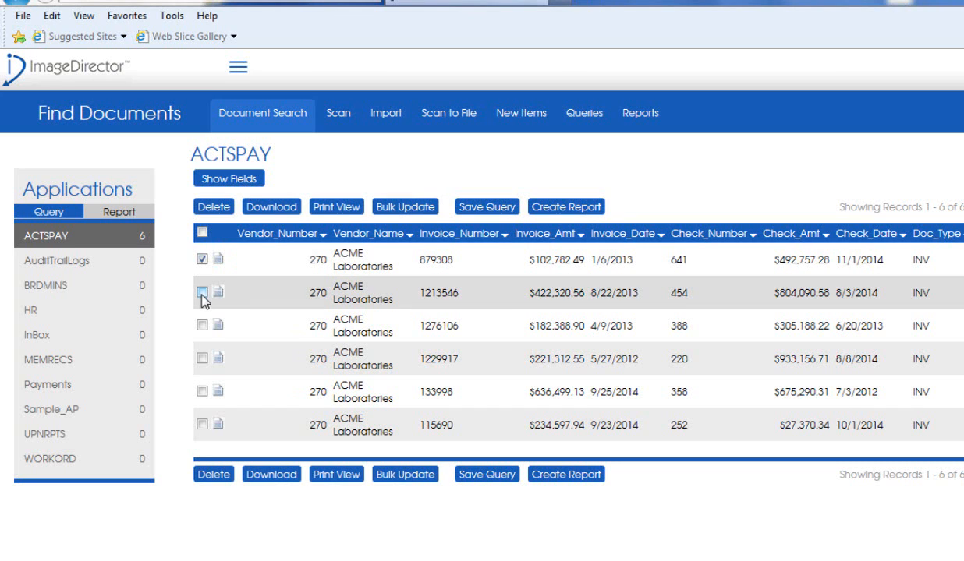
pyautogui.click(202, 293)
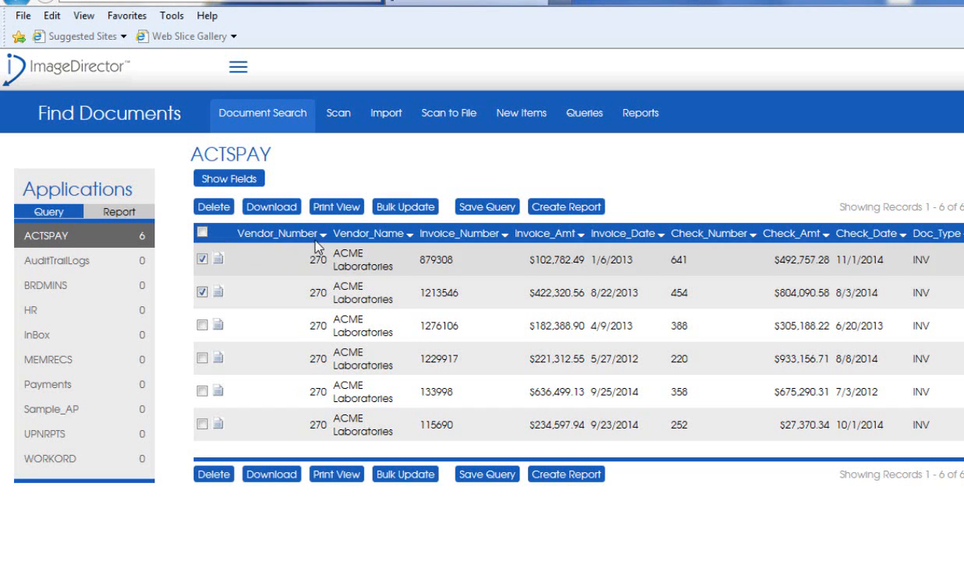
pyautogui.click(403, 208)
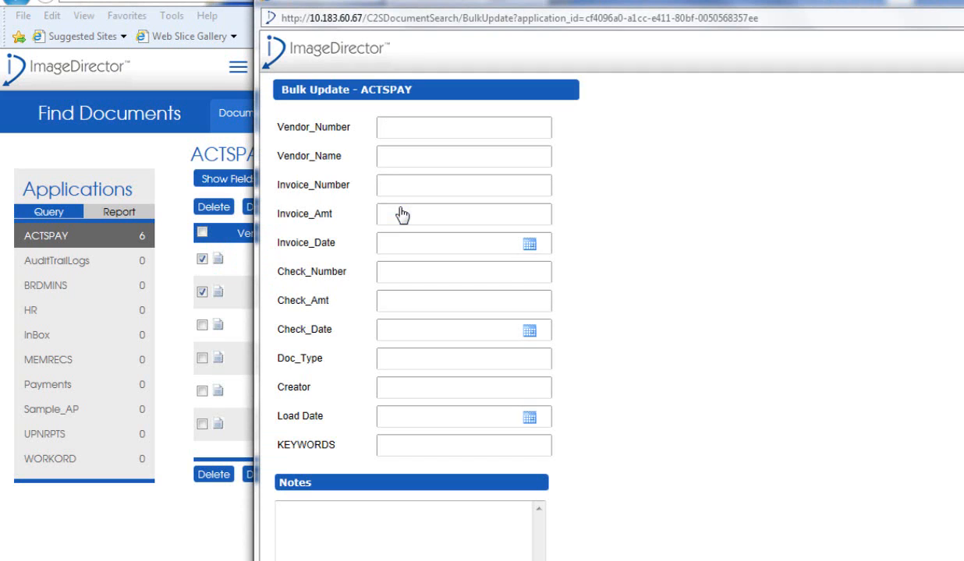
pyautogui.click(414, 150)
pyautogui.write('ACME Corporation')
pyautogui.scroll(-3, 471, 156)
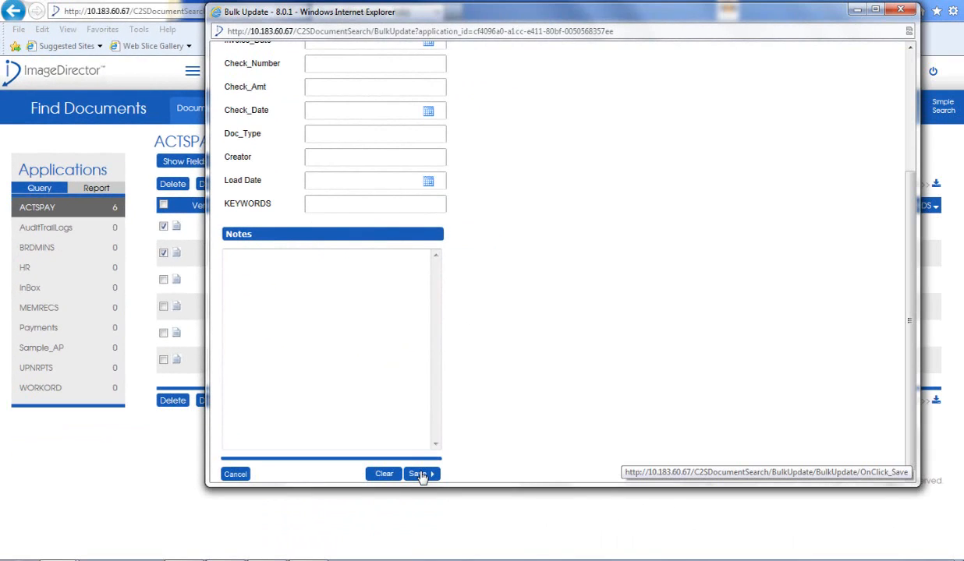
pyautogui.click(420, 474)
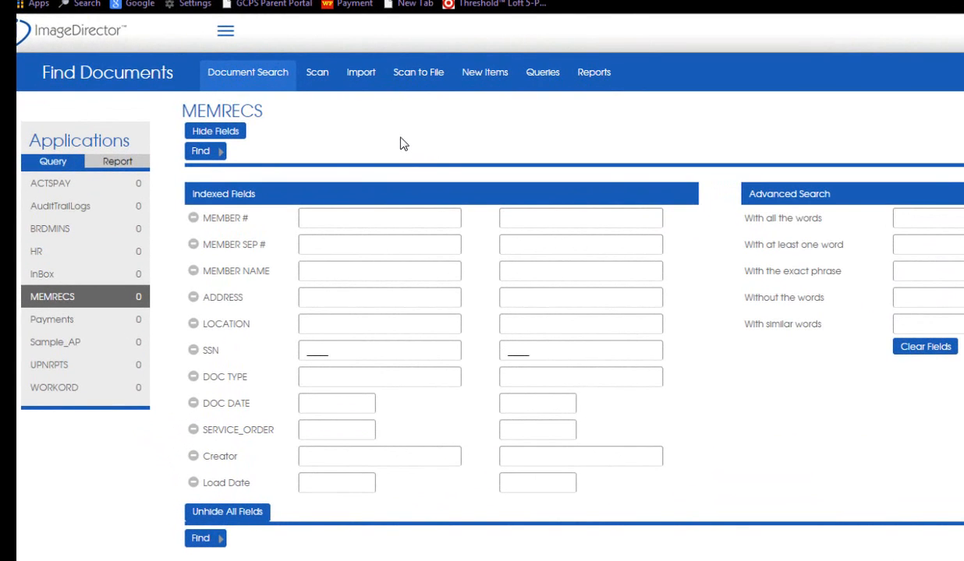
# - Search MEMRECS for records with an empty member name using "!" and save the query as favorite "Empty Records"
pyautogui.click(521, 271)
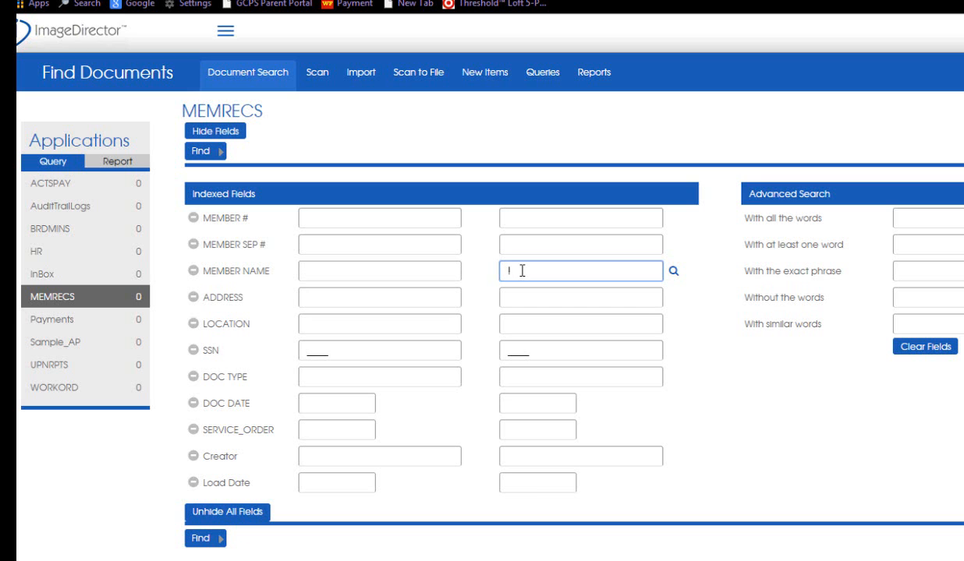
pyautogui.click(206, 542)
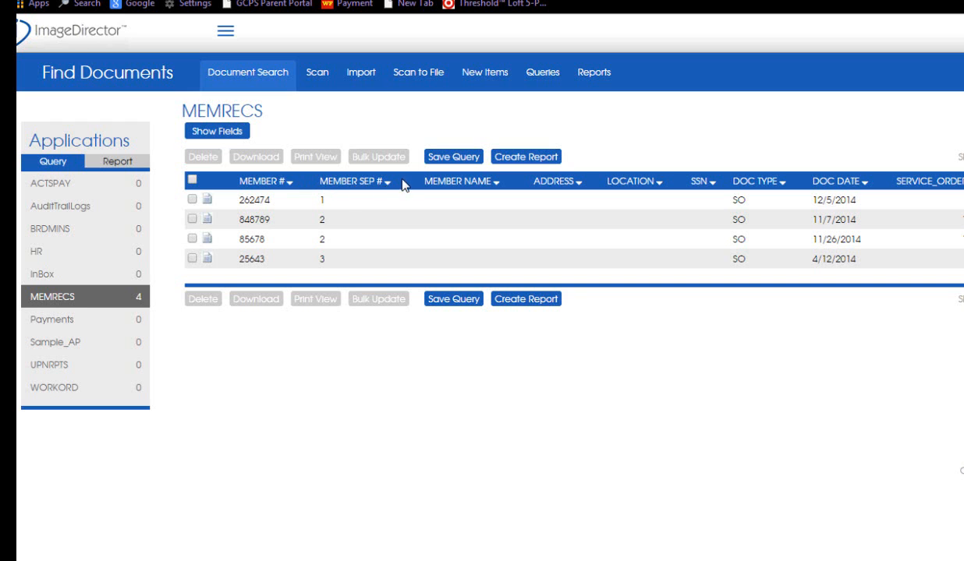
pyautogui.click(458, 158)
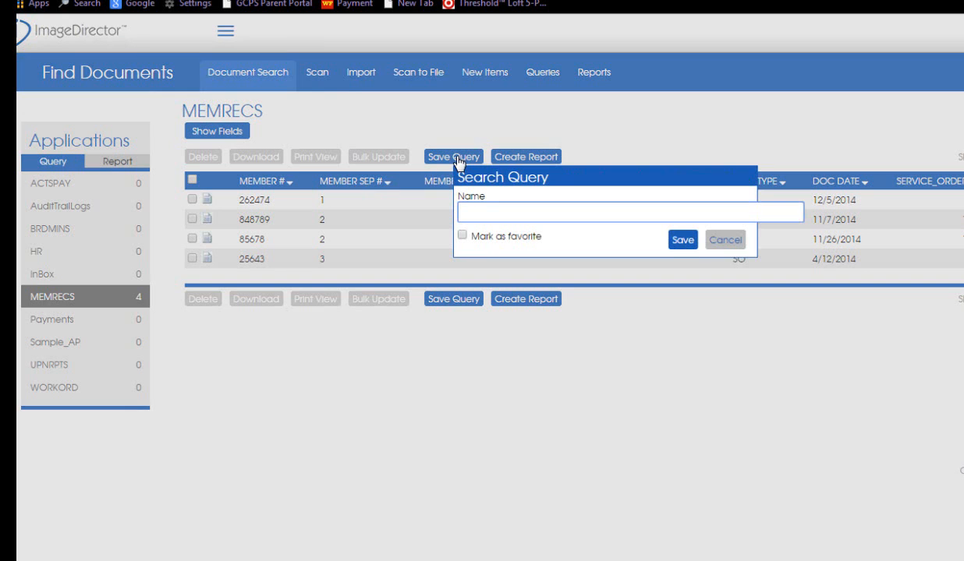
pyautogui.write('Empty Records')
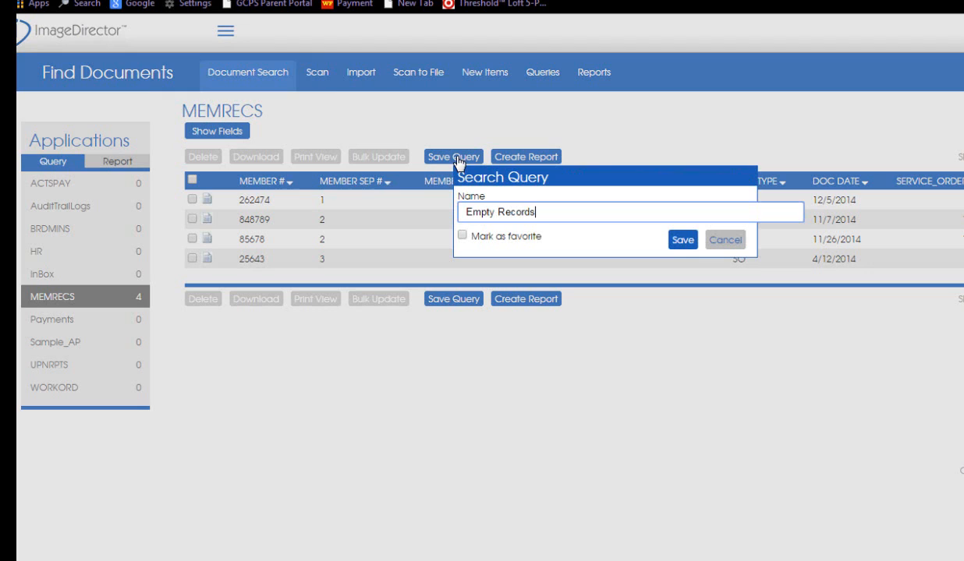
pyautogui.click(461, 235)
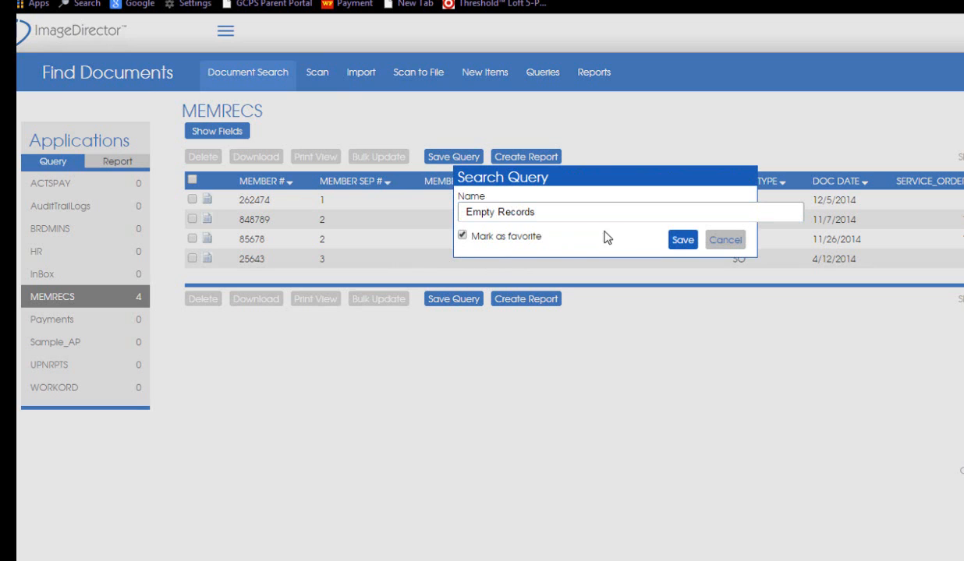
pyautogui.click(685, 240)
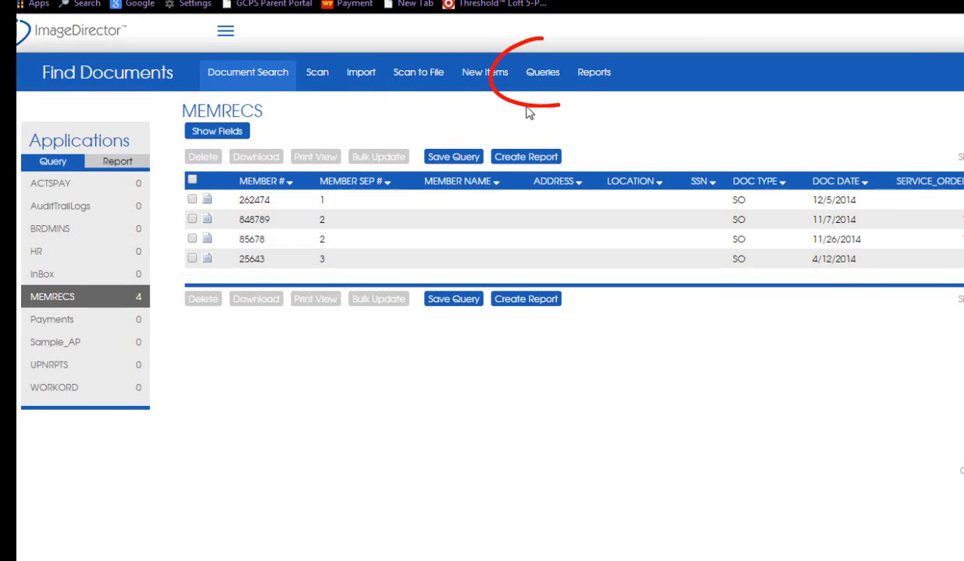
# - Share the Empty Records query with all users from the query management page
pyautogui.click(540, 74)
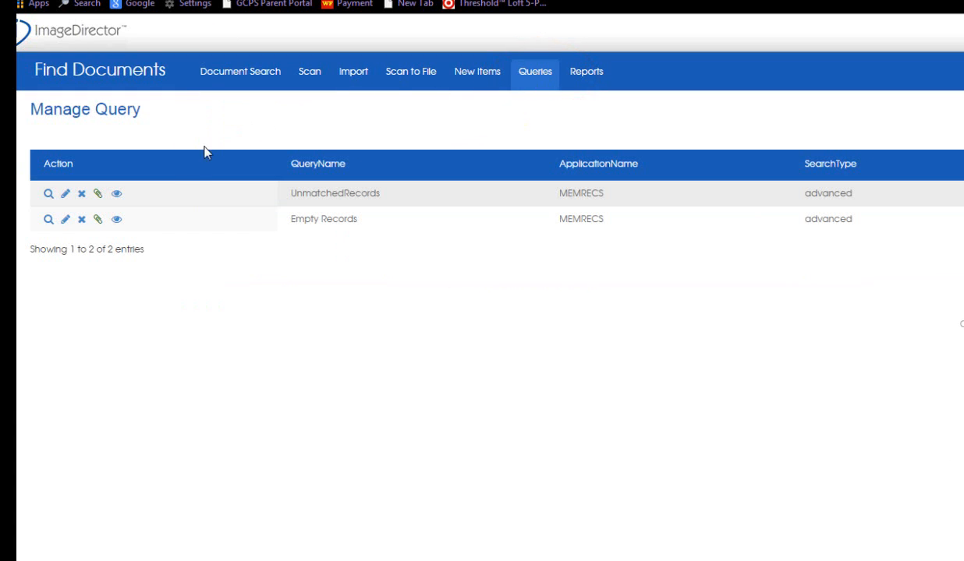
pyautogui.click(117, 221)
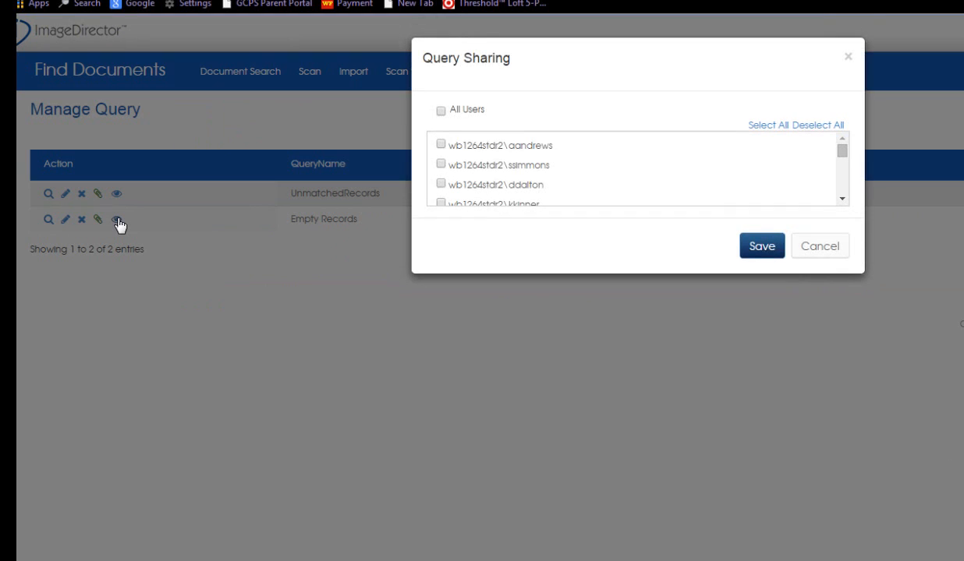
pyautogui.click(442, 112)
pyautogui.click(760, 248)
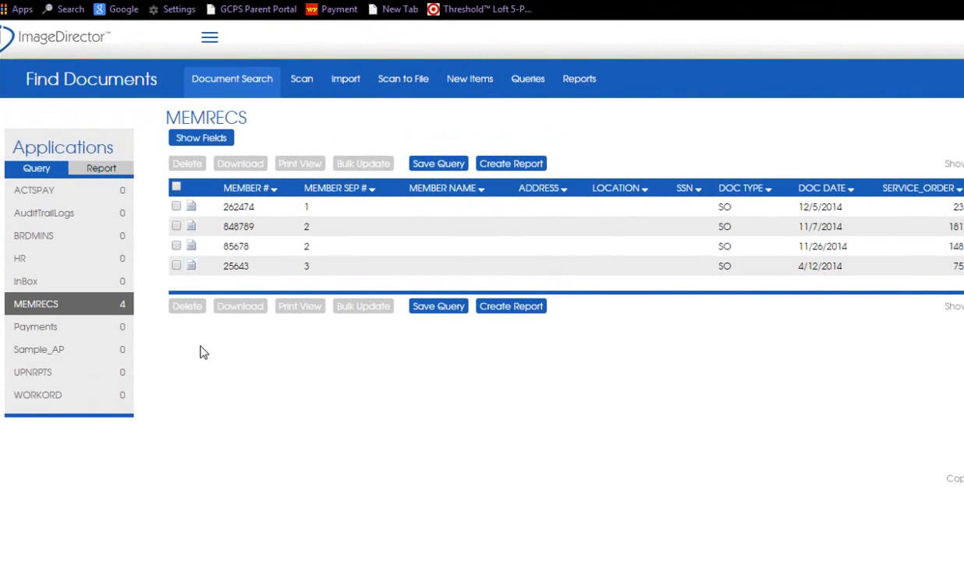
# - Run the saved Empty Records query from the MEMRECS application and start a report with its filter shown
pyautogui.click(87, 303)
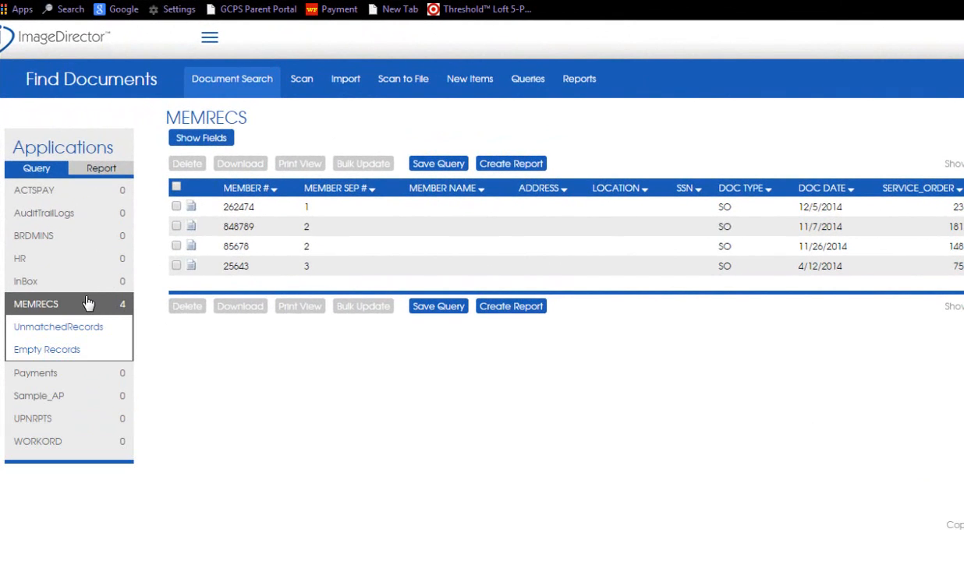
pyautogui.click(61, 351)
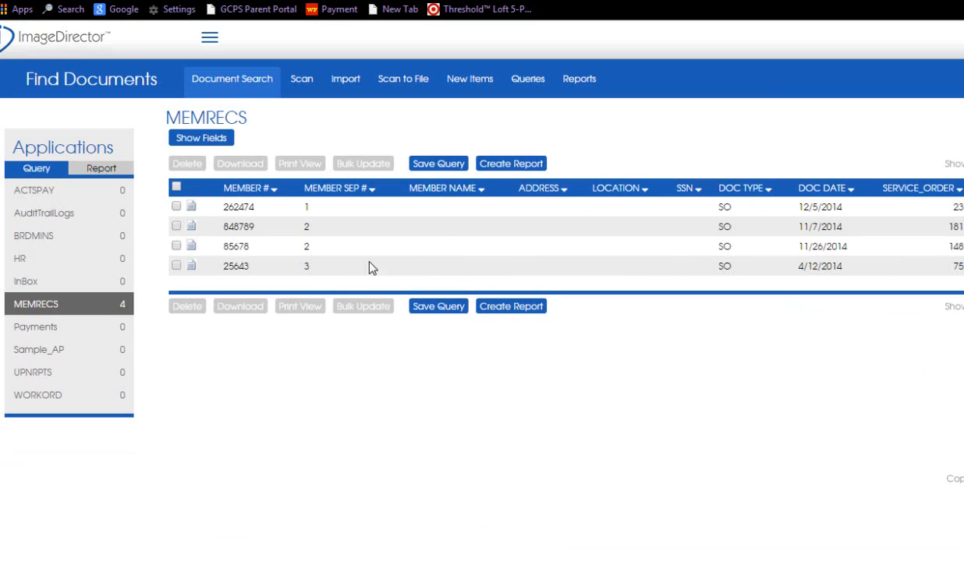
pyautogui.click(514, 164)
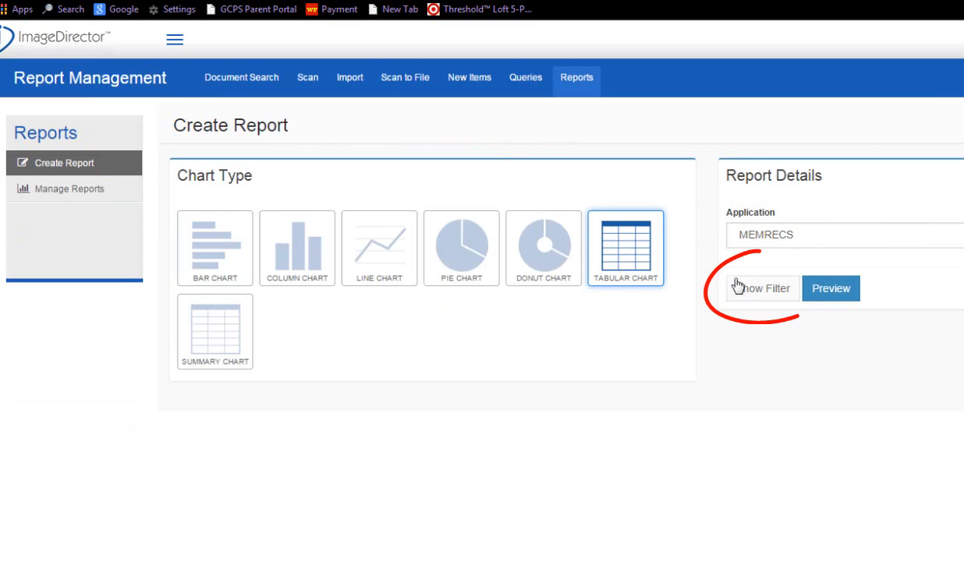
pyautogui.click(756, 291)
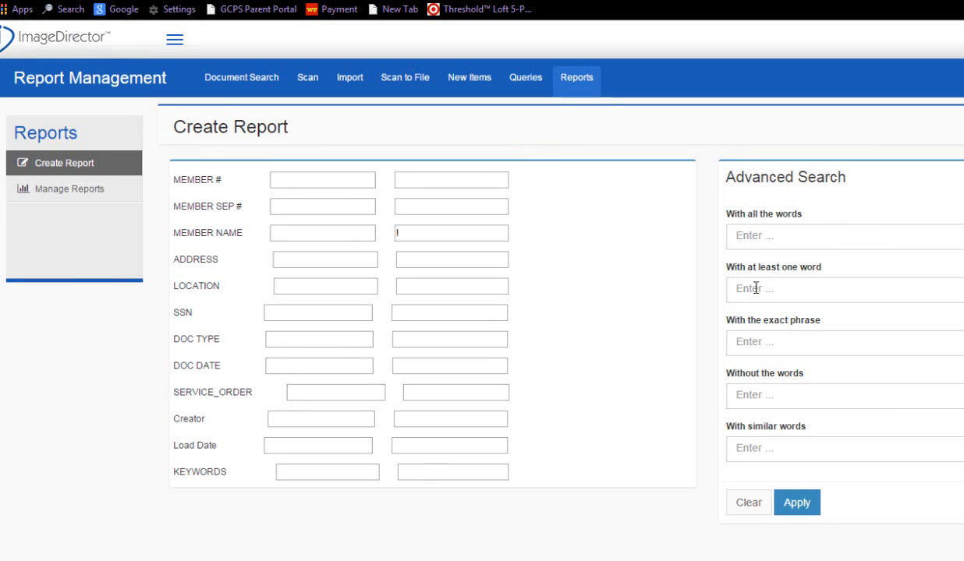
# - Filter the report's Creator field by a specific user's login name and apply the filter
pyautogui.click(288, 418)
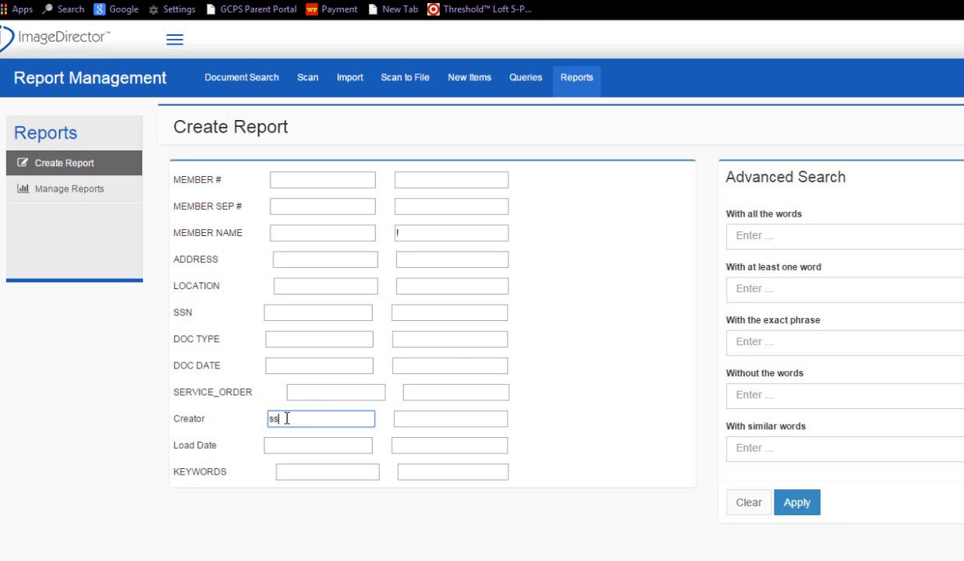
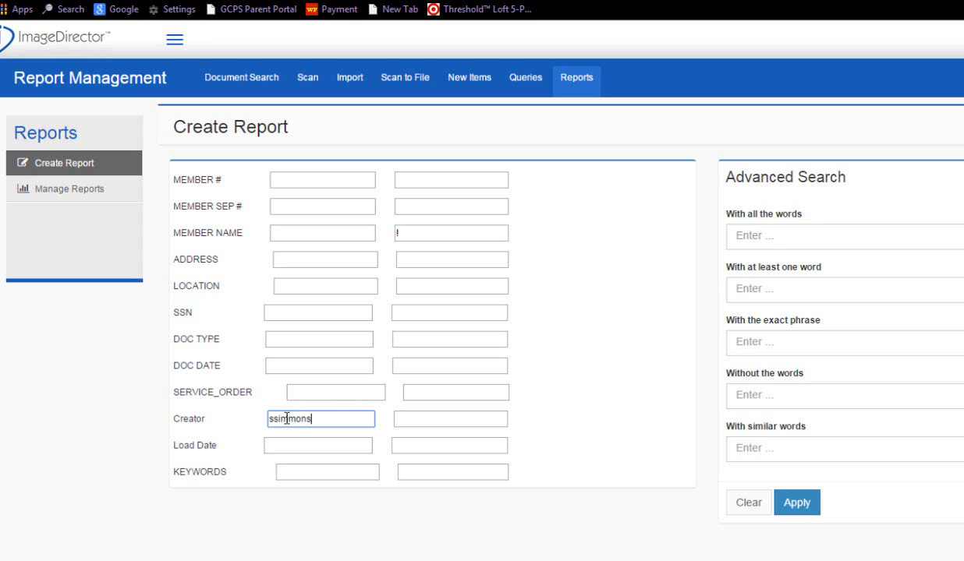
pyautogui.click(795, 503)
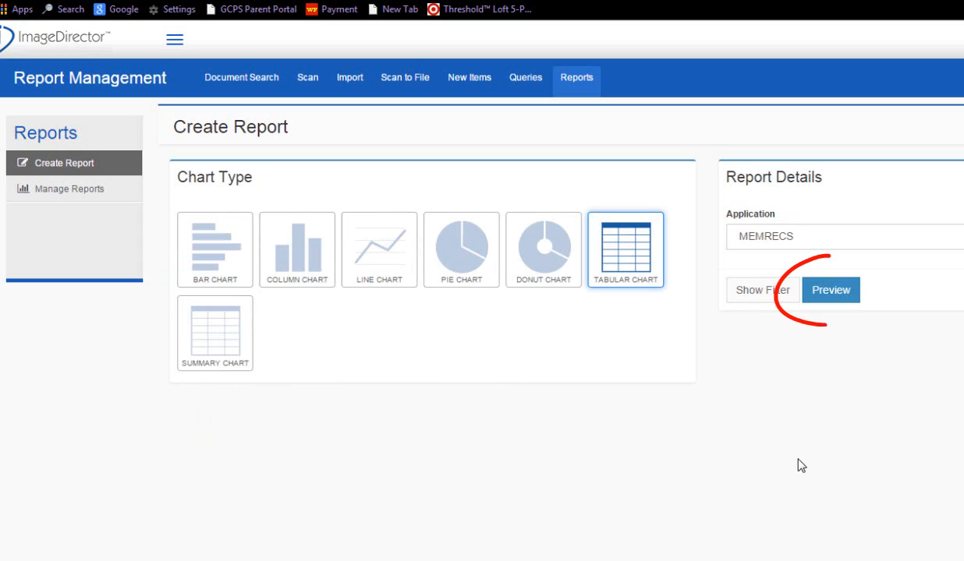
# - Preview the tabular report and save it as a favorite named "Empty Records for" followed by the user's login name
pyautogui.click(822, 300)
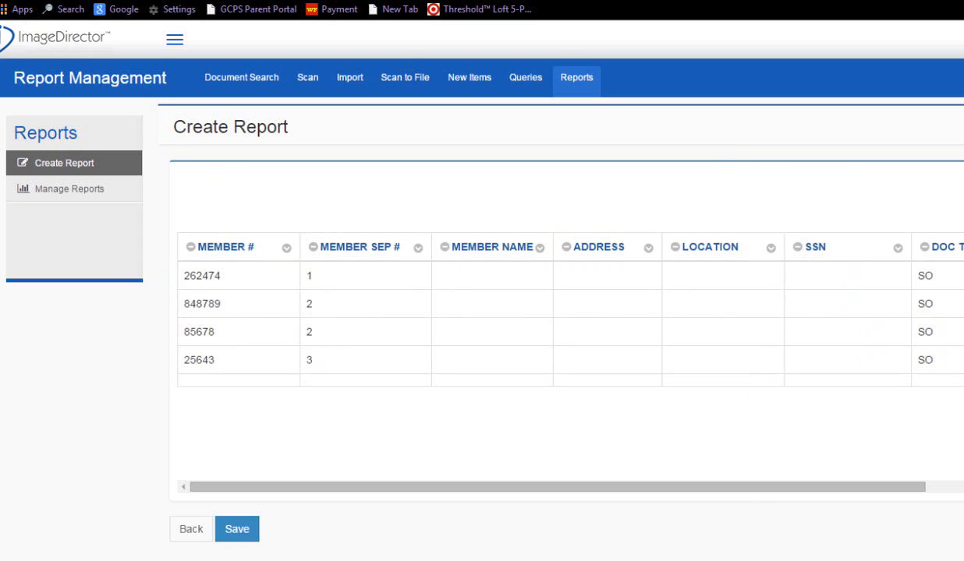
pyautogui.click(246, 535)
pyautogui.write('E')
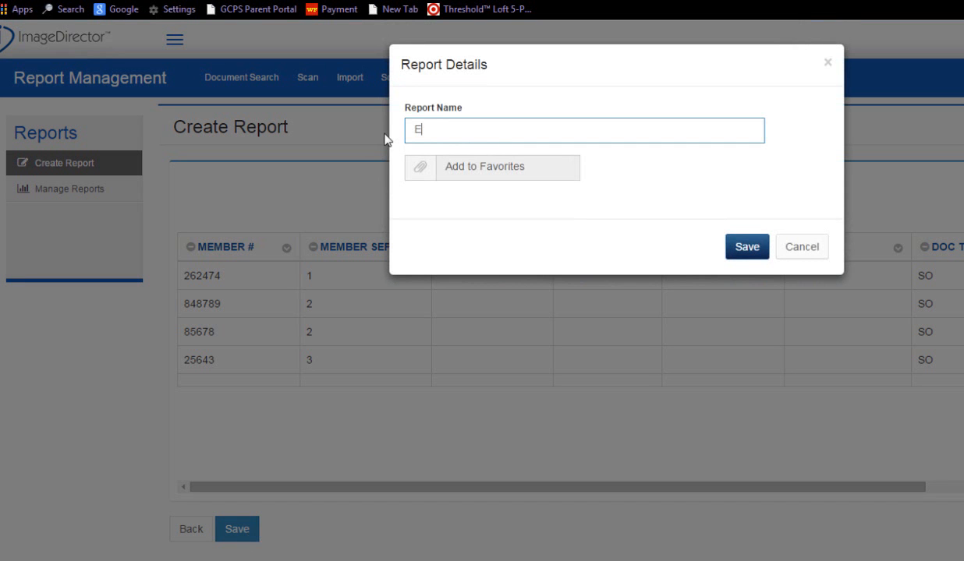
pyautogui.write('mpty Records for ')
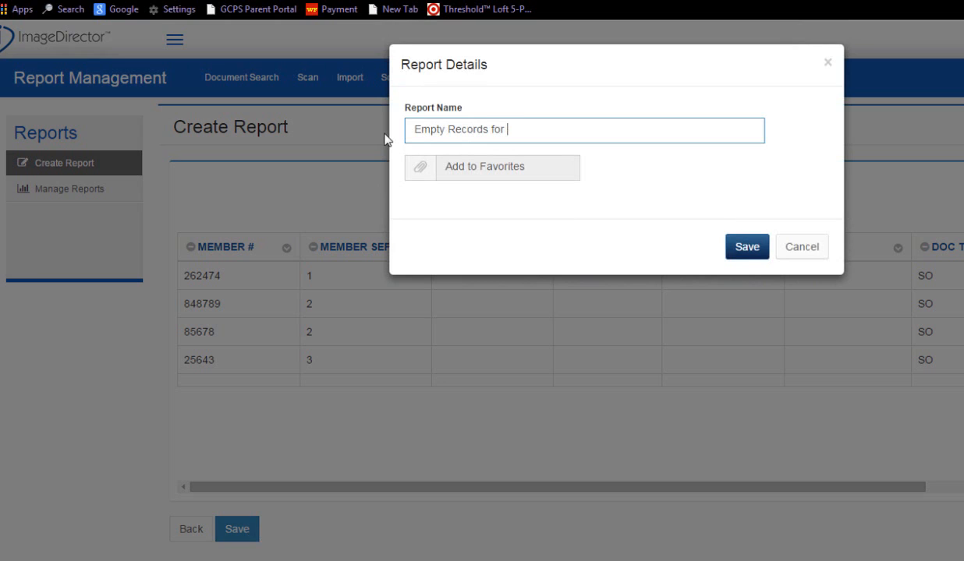
pyautogui.click(420, 171)
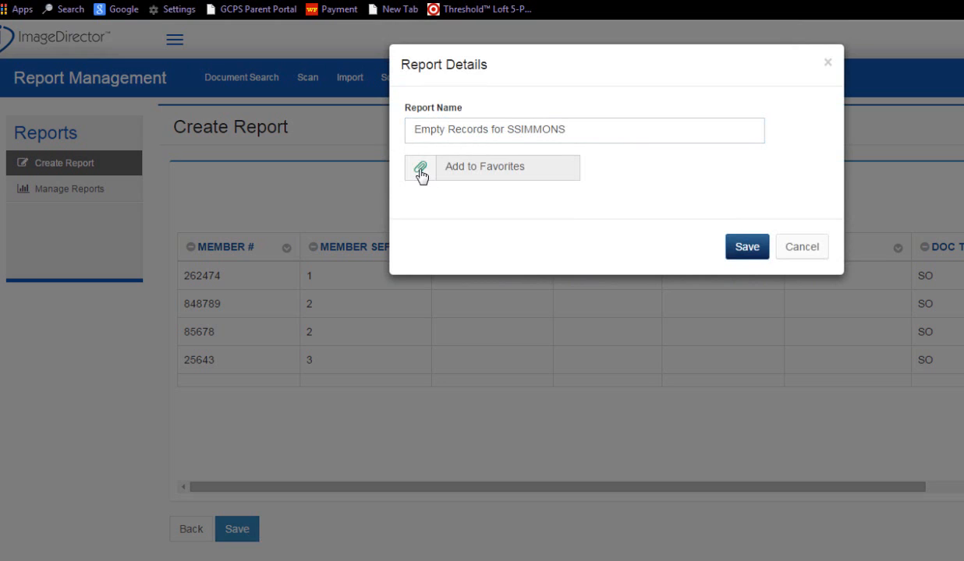
pyautogui.click(744, 249)
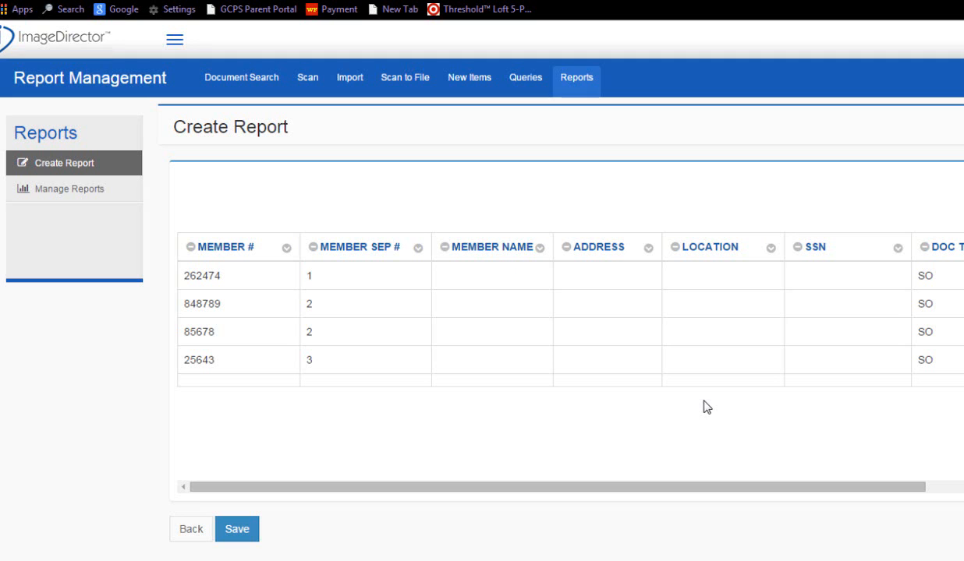
# - Schedule the Empty Records report to run daily in CSV format at 02:24 PM
pyautogui.click(100, 189)
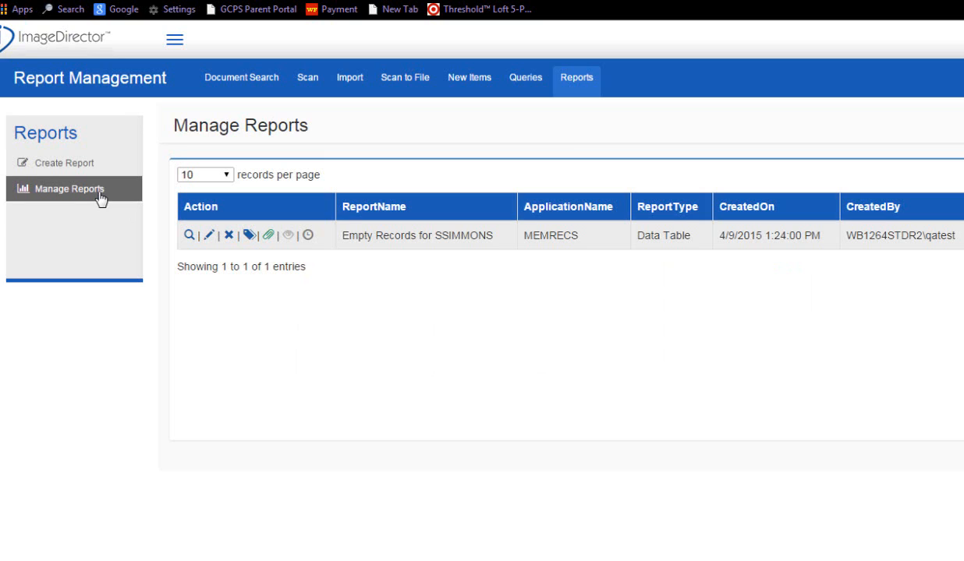
pyautogui.click(309, 236)
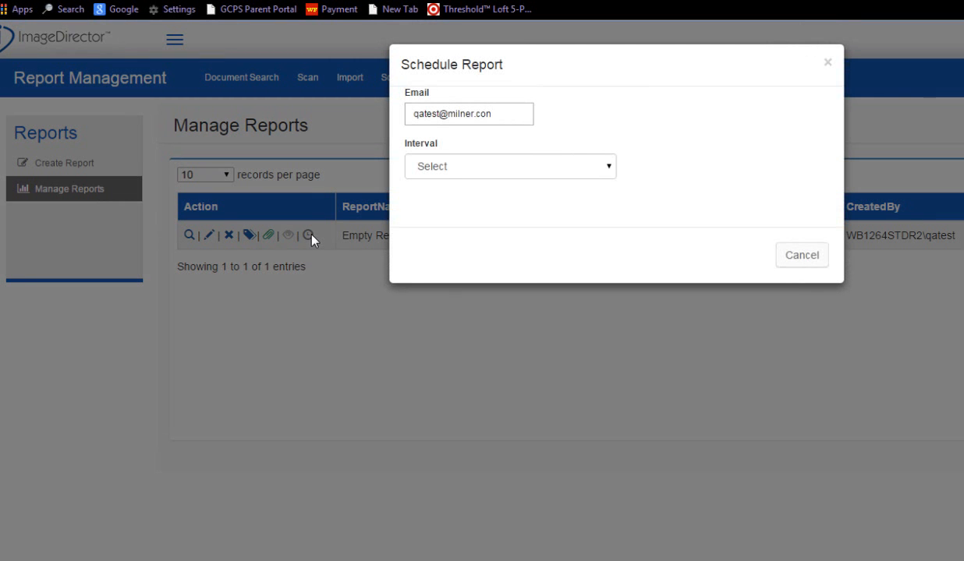
pyautogui.click(611, 169)
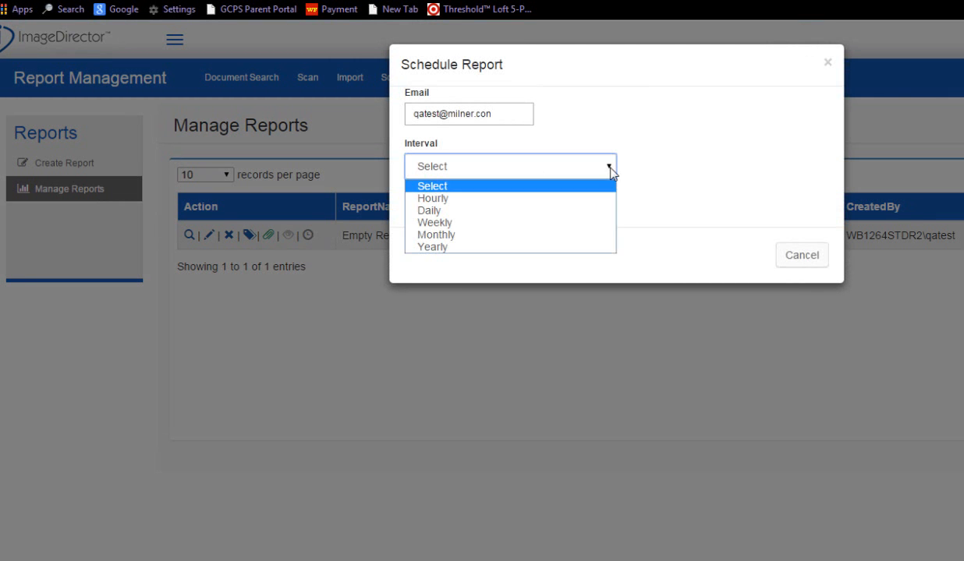
pyautogui.click(439, 211)
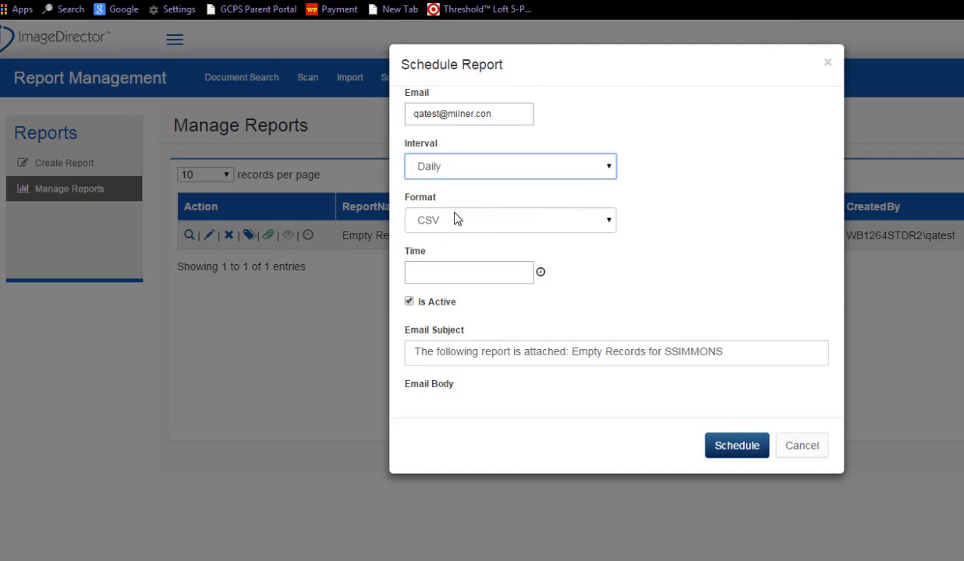
pyautogui.click(541, 273)
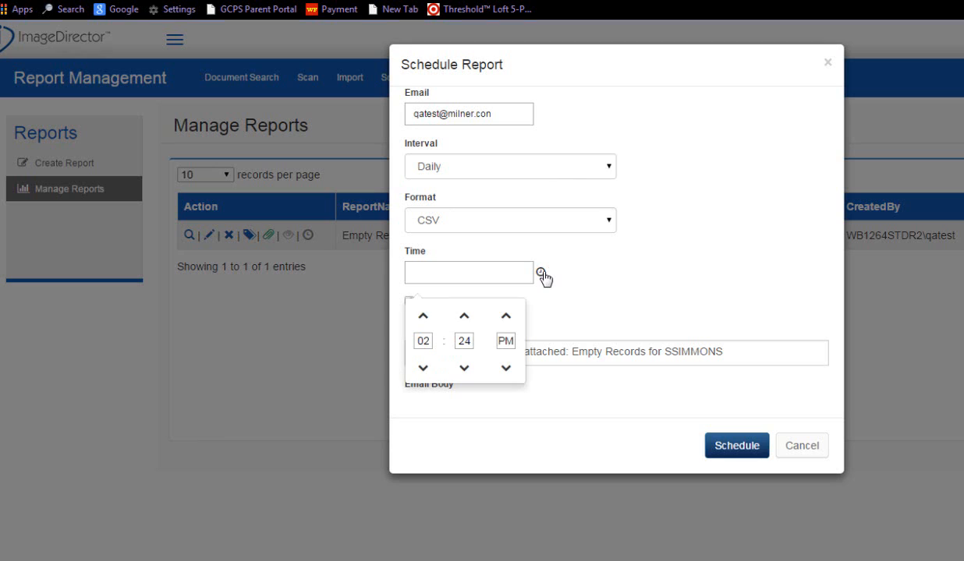
pyautogui.click(593, 272)
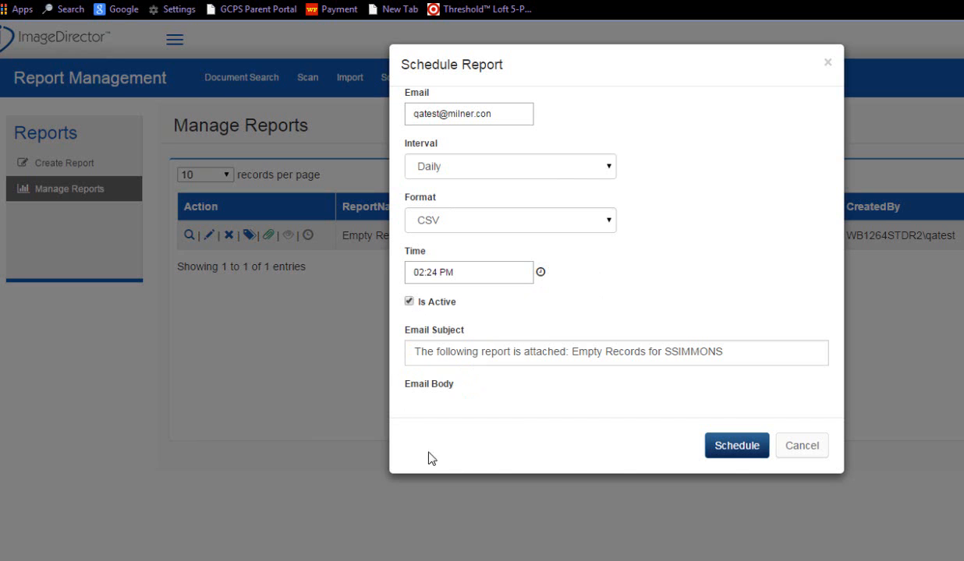
pyautogui.click(736, 449)
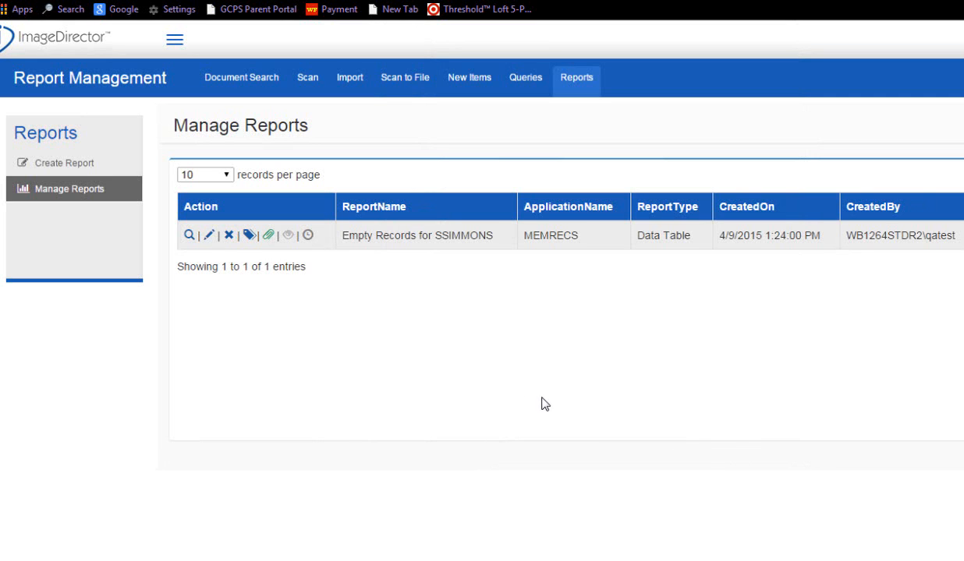
# - Share the Empty Records report with all users
pyautogui.click(287, 240)
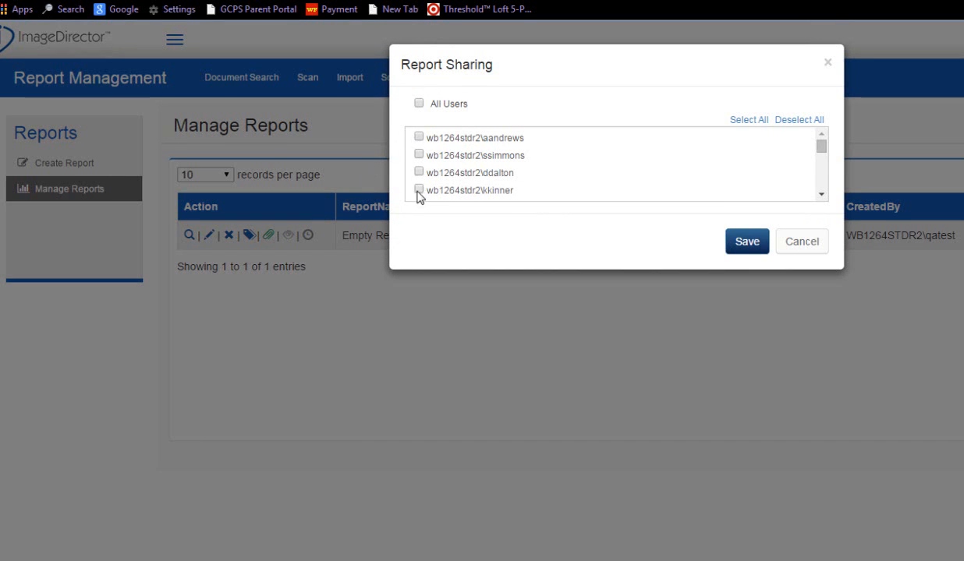
pyautogui.click(419, 106)
pyautogui.click(745, 241)
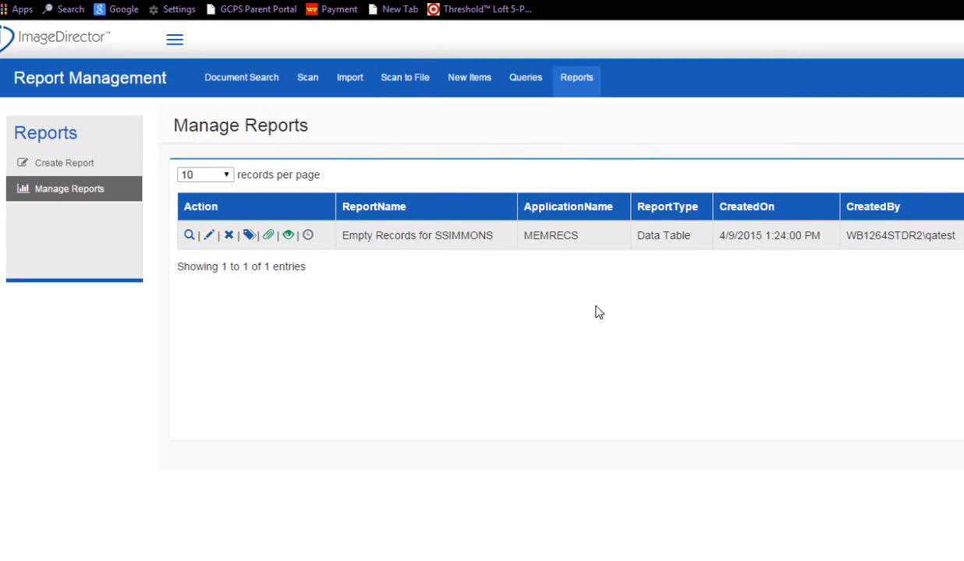
# - Clone the report as a new report named "Empty Records for" followed by another user's login name
pyautogui.click(268, 235)
pyautogui.click(249, 235)
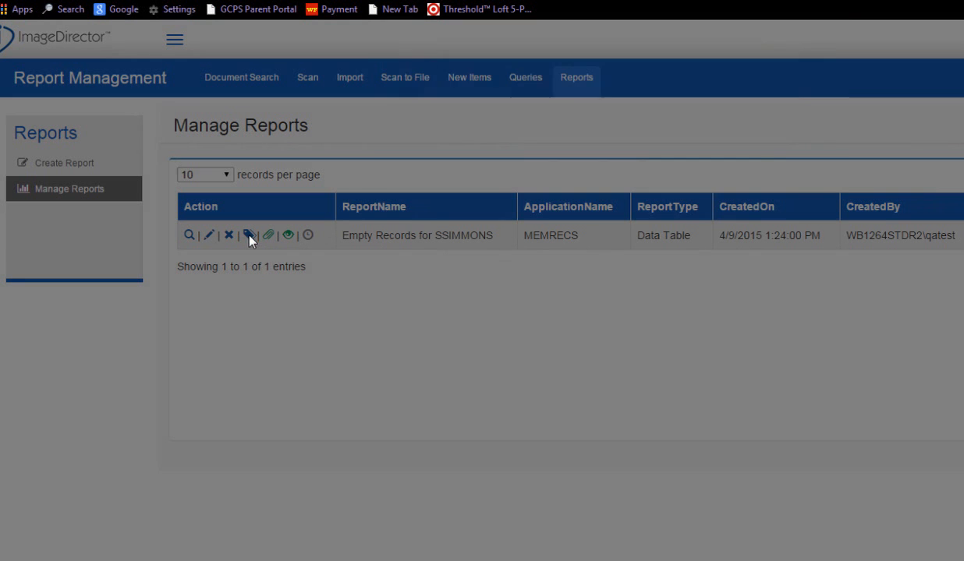
pyautogui.click(447, 122)
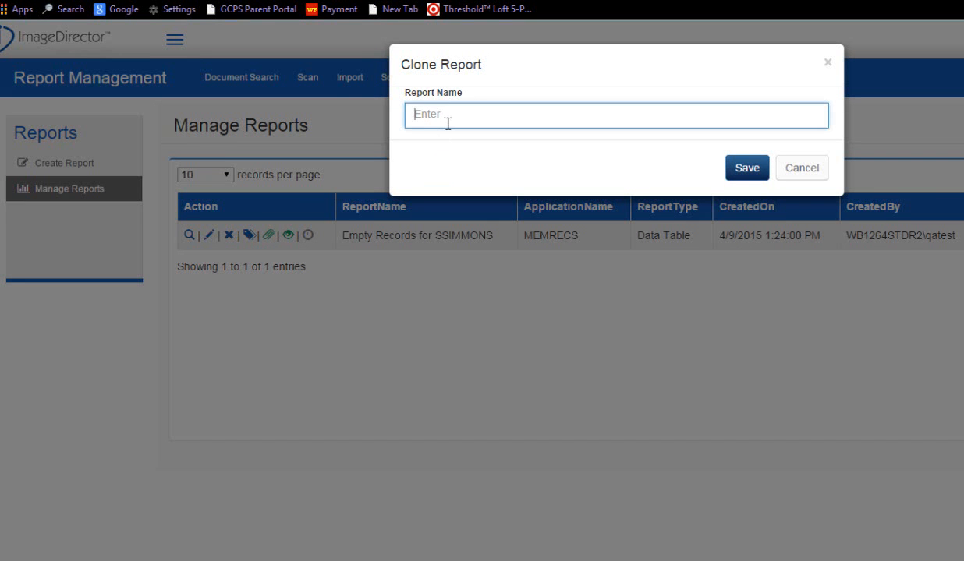
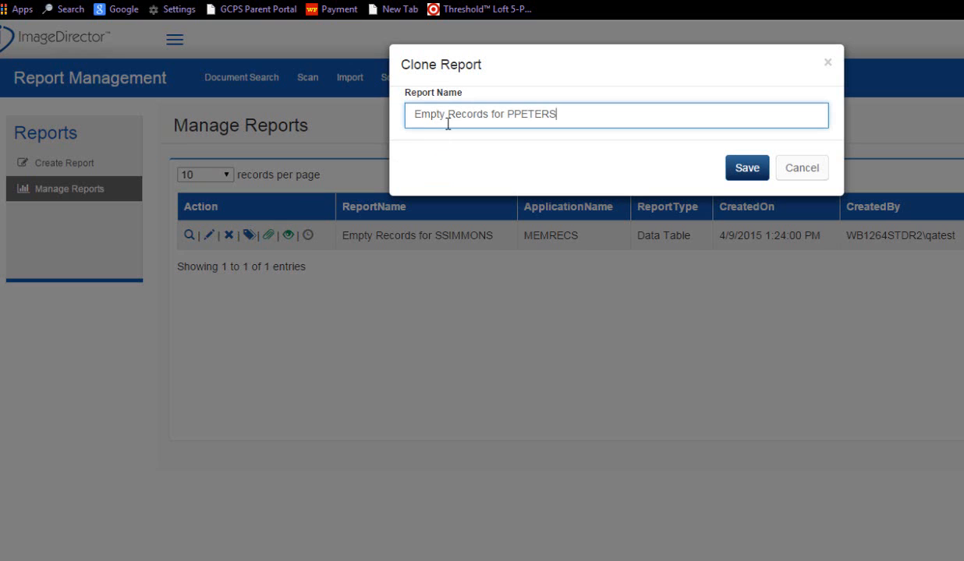
pyautogui.click(756, 176)
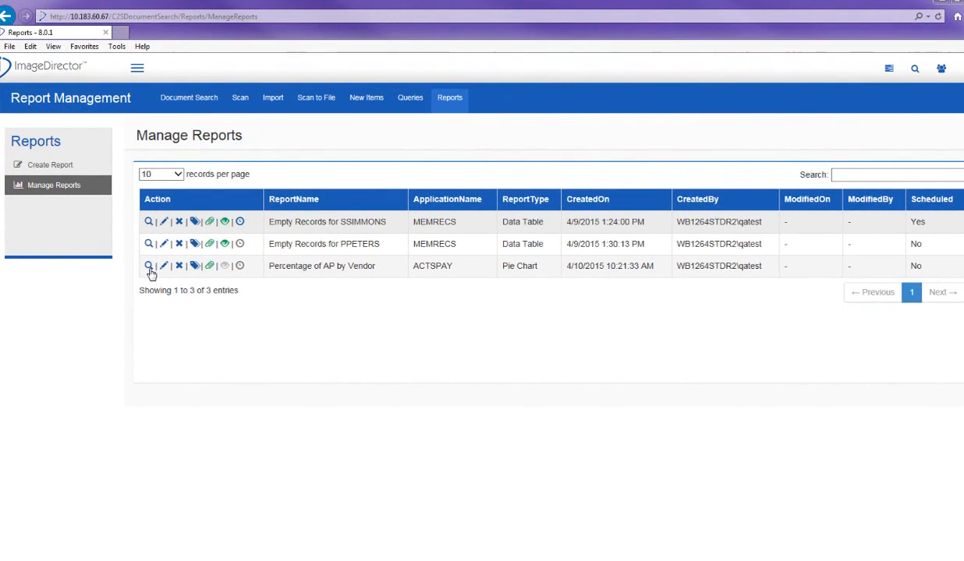
# - Open the Percentage of AP by Vendor pie chart report and view its chart download options
pyautogui.click(151, 265)
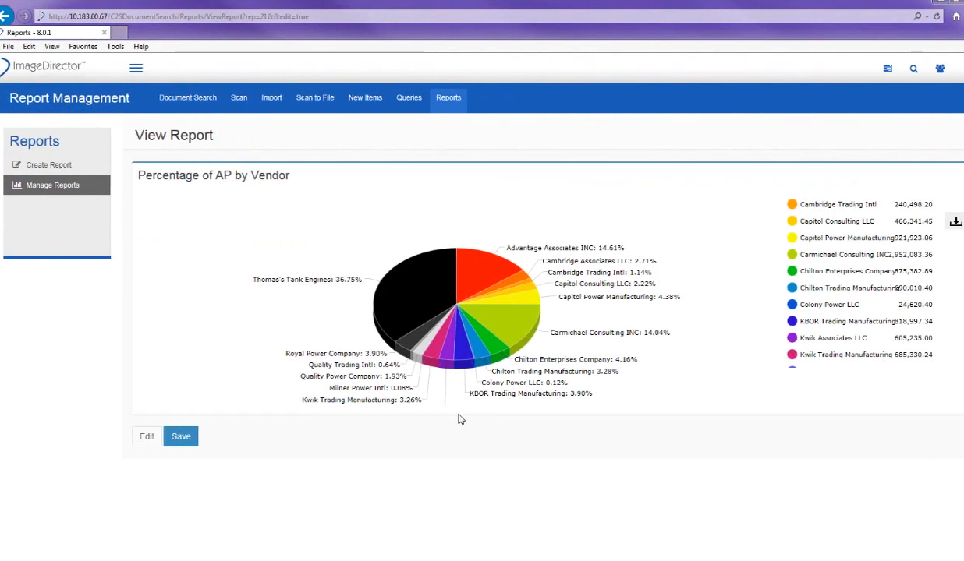
pyautogui.moveTo(939, 225)
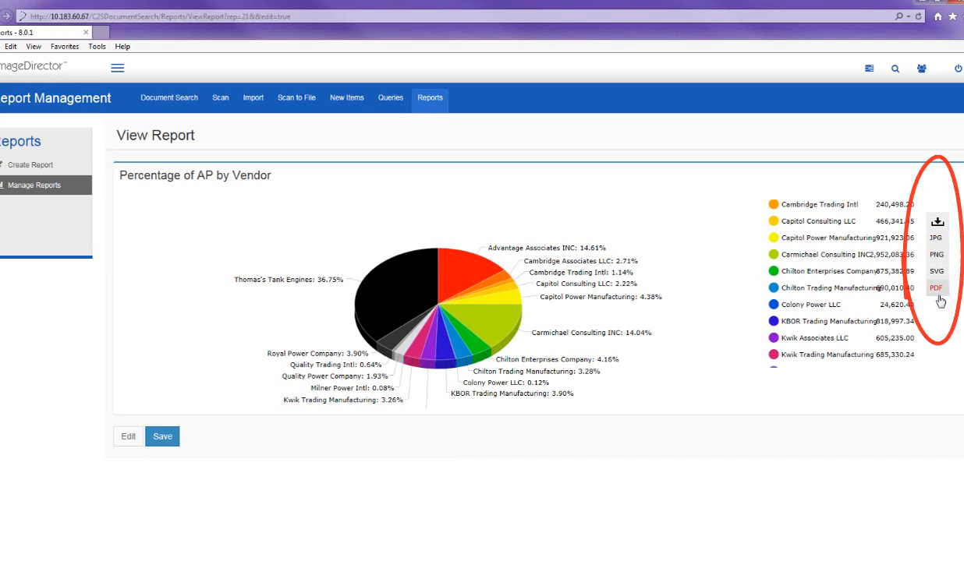
pyautogui.click(126, 437)
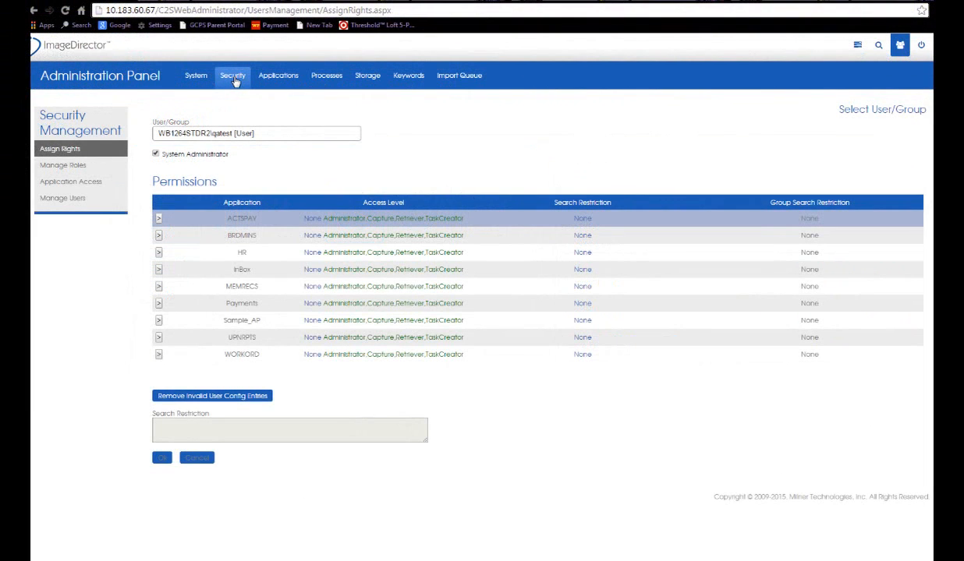
# - Assign the Enable Bulk Update operation to the Capture role
pyautogui.click(81, 168)
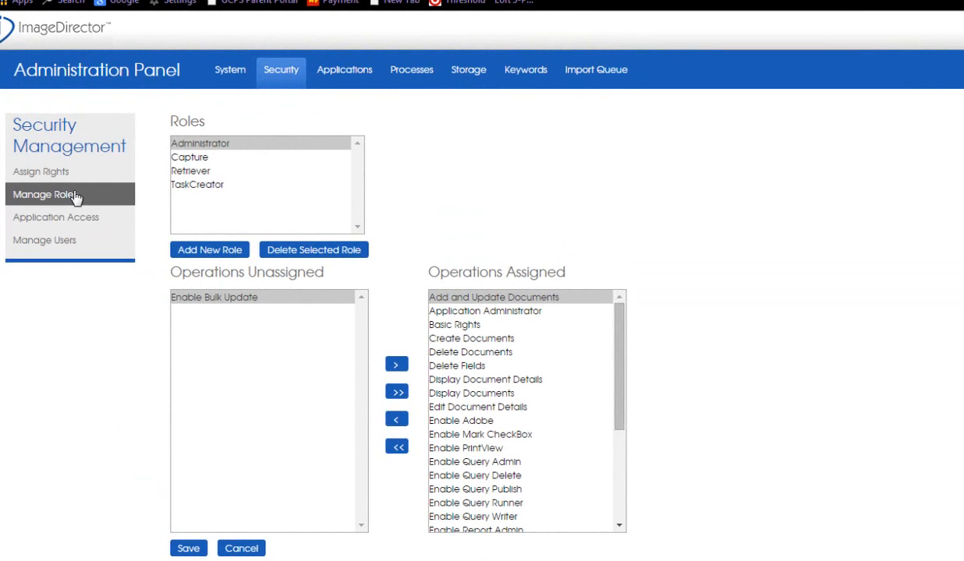
pyautogui.click(187, 158)
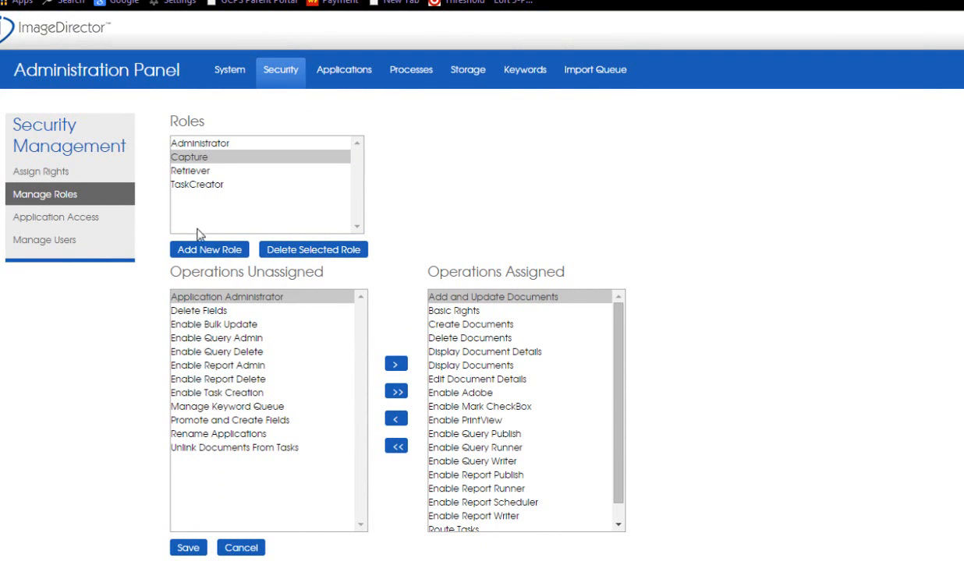
pyautogui.click(207, 326)
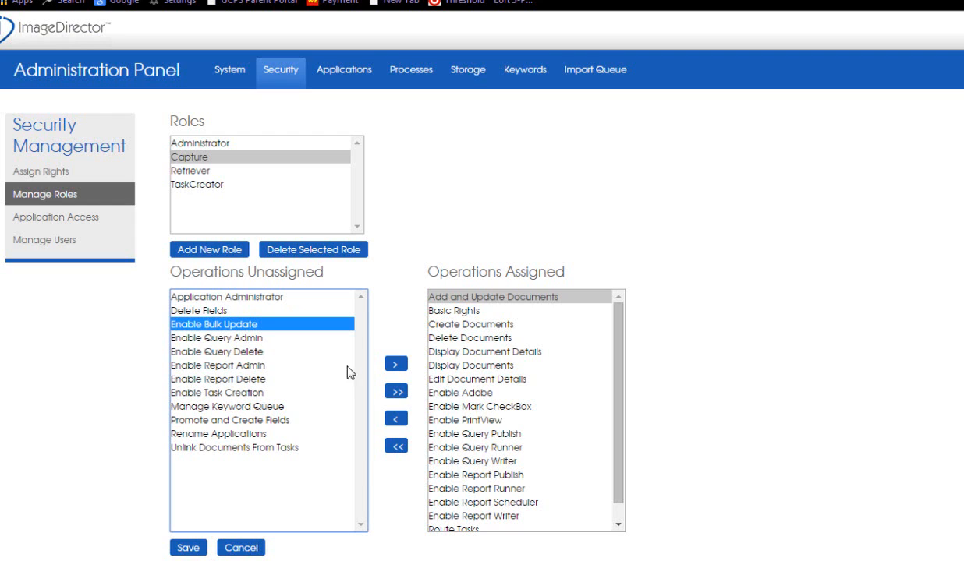
pyautogui.click(396, 365)
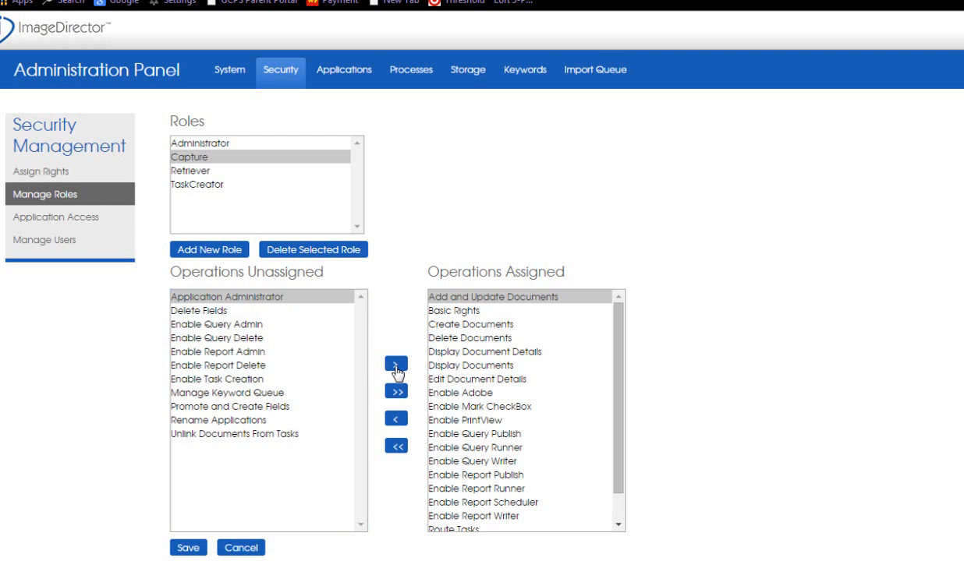
pyautogui.click(493, 462)
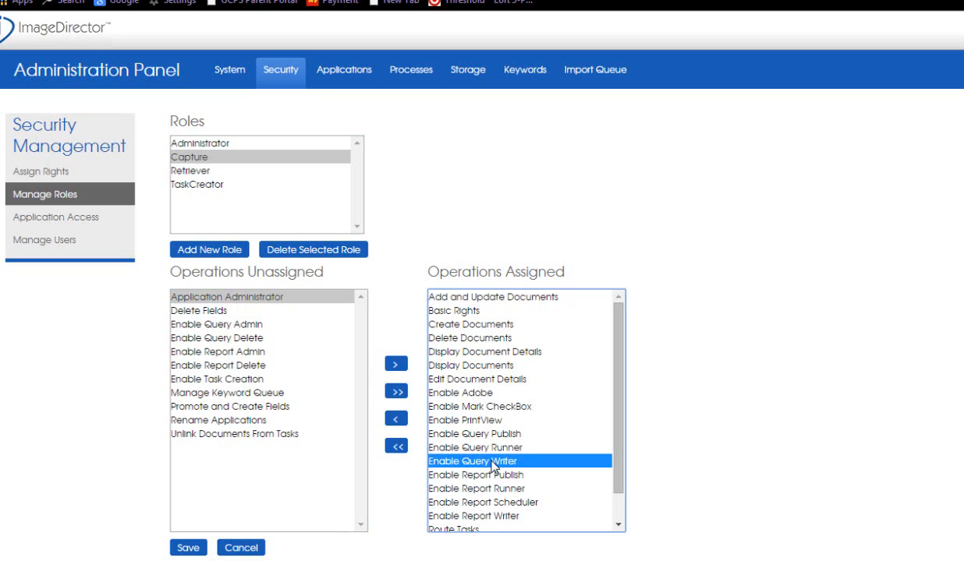
# - Edit a user account in the users list and fill in its e-mail address
pyautogui.click(69, 243)
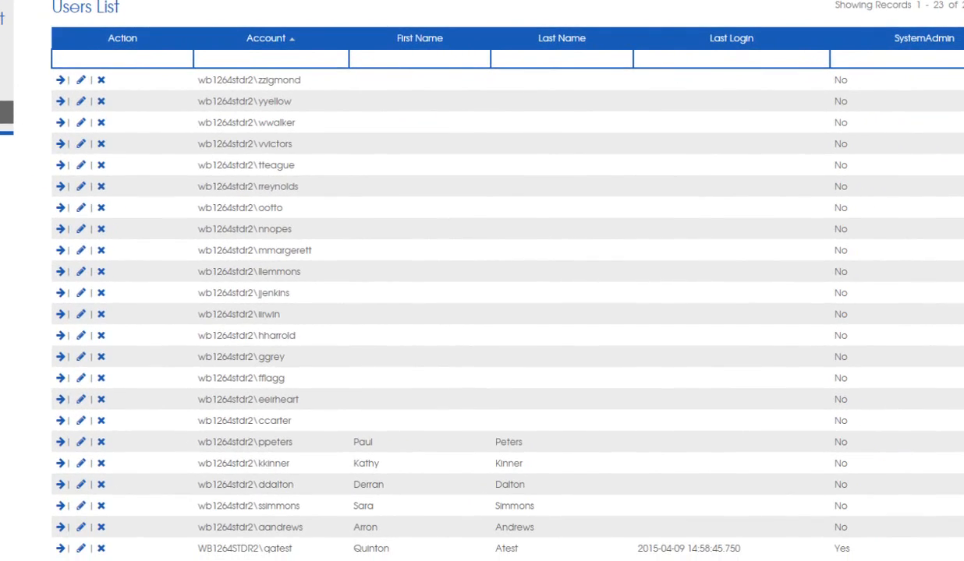
pyautogui.click(81, 423)
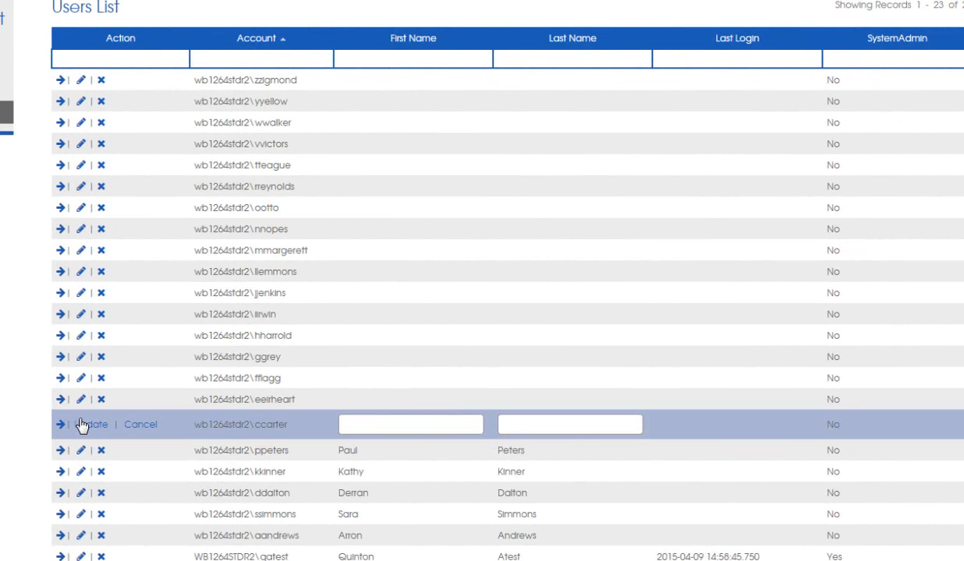
pyautogui.click(945, 416)
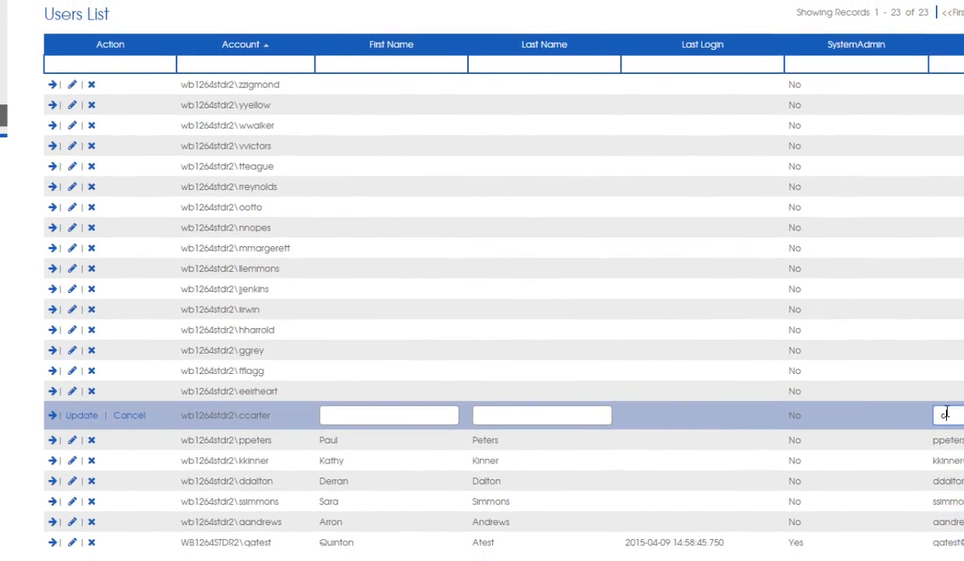
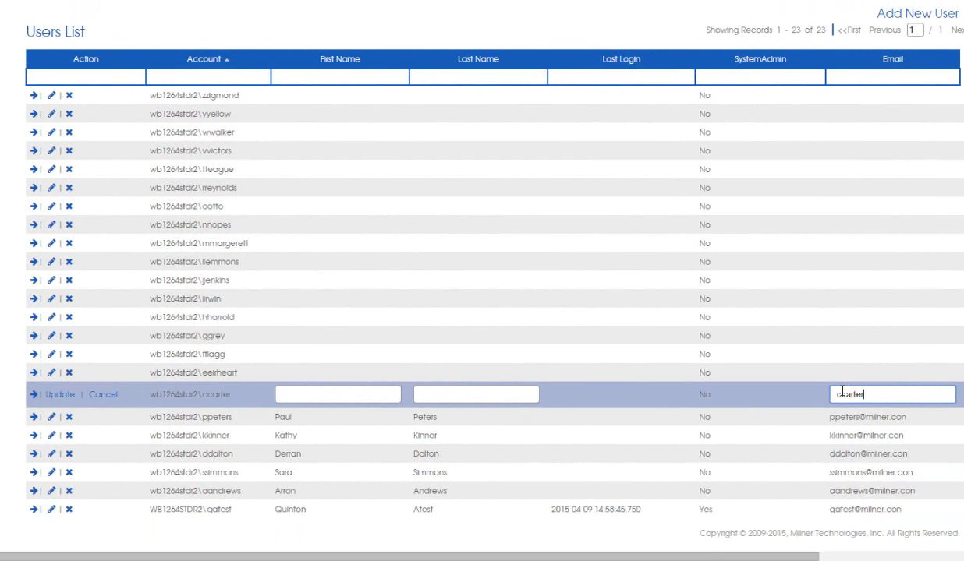
pyautogui.click(62, 395)
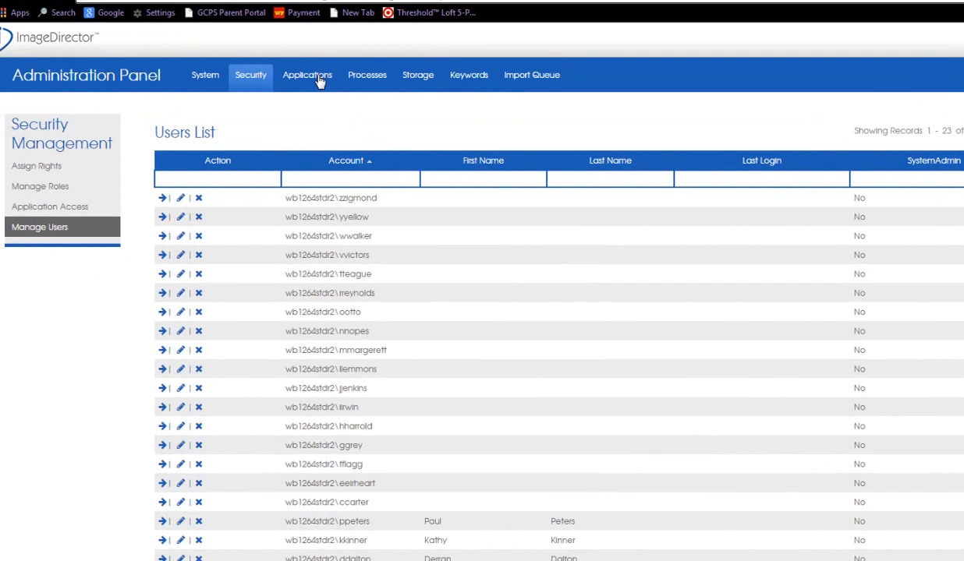
# - Inspect the custom mask data entry configuration of the Invoice_Amt index in ACTSPAY and the SSN index in MEMRECS
pyautogui.click(319, 81)
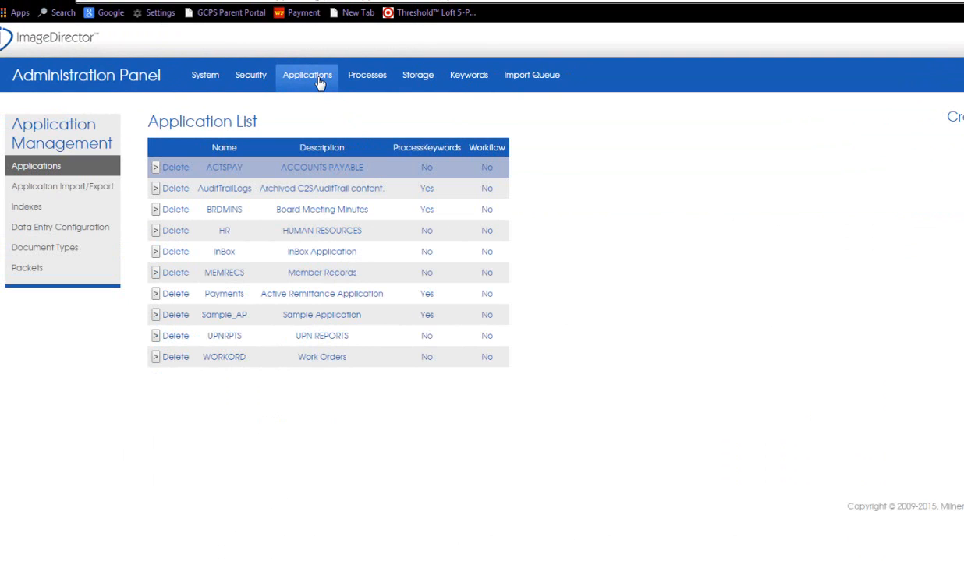
pyautogui.click(75, 232)
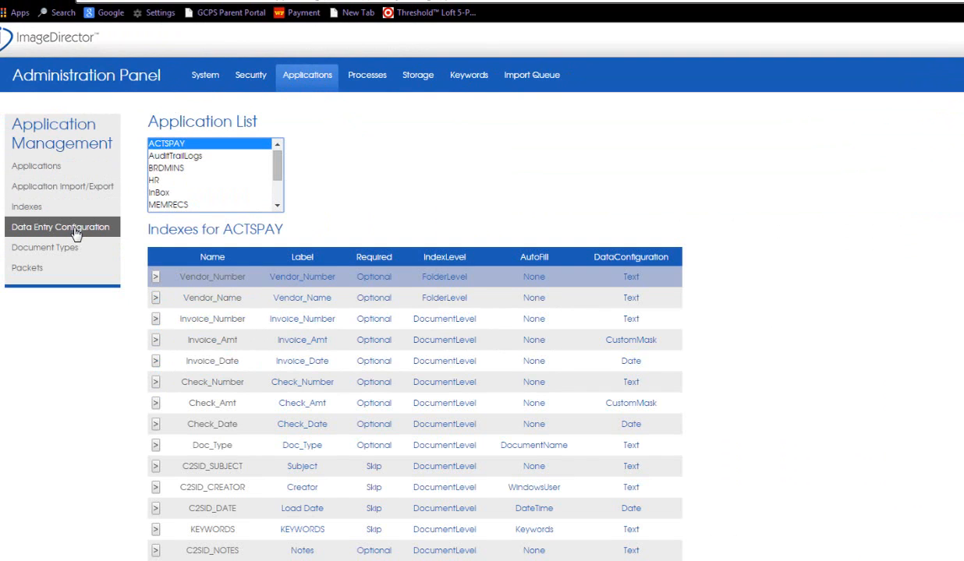
pyautogui.click(156, 343)
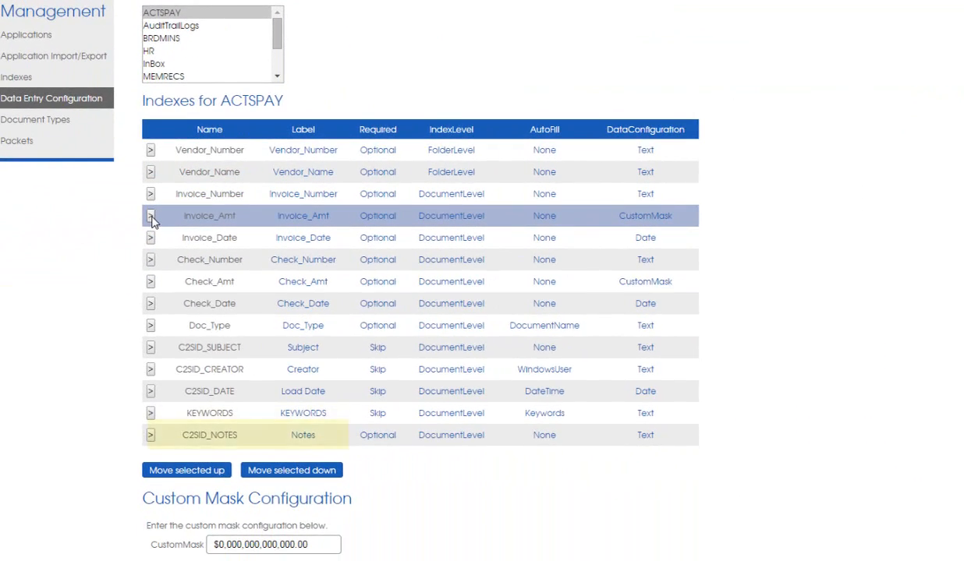
pyautogui.scroll(-2, 152, 221)
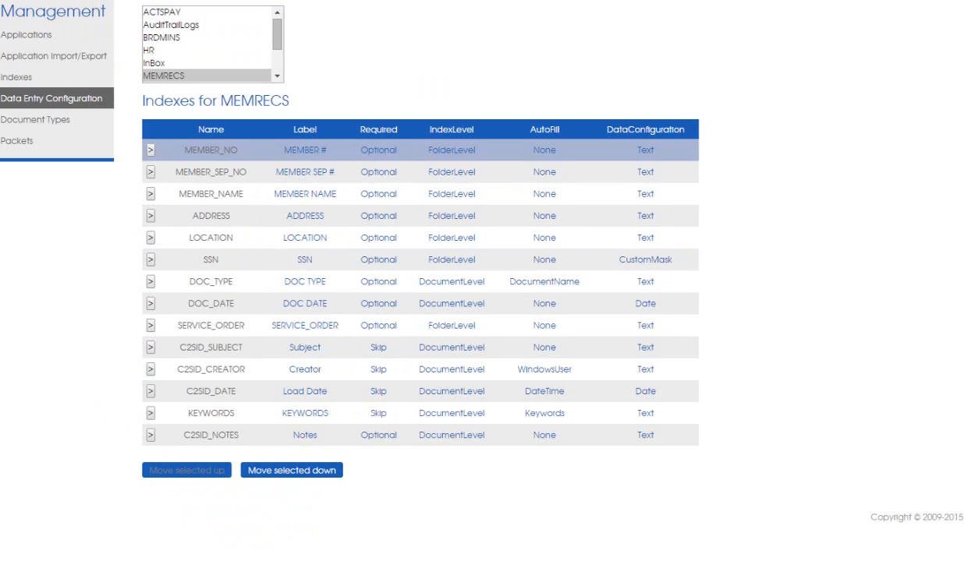
pyautogui.click(151, 260)
pyautogui.scroll(-2, 145, 257)
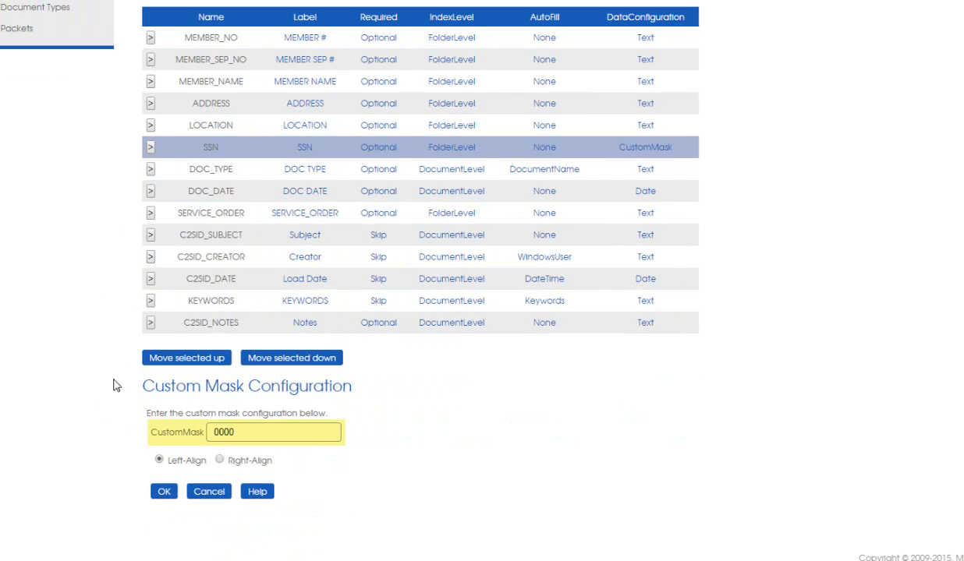